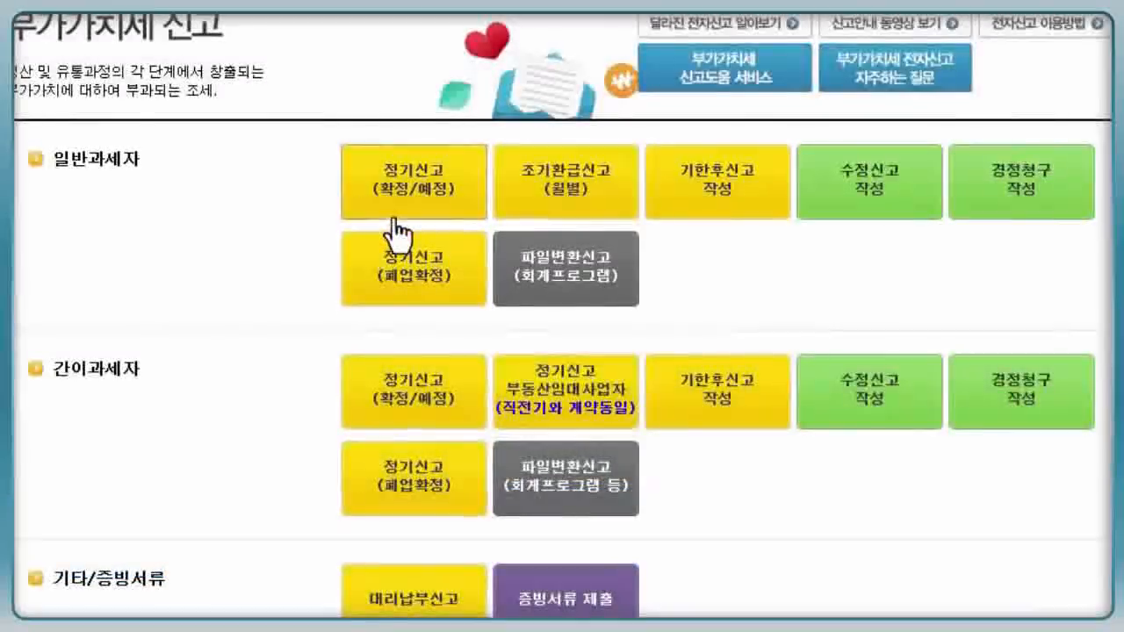
- Start a regular (확정/예정) VAT return for a general taxpayer (일반과세자) and save its basic information
click(393, 214)
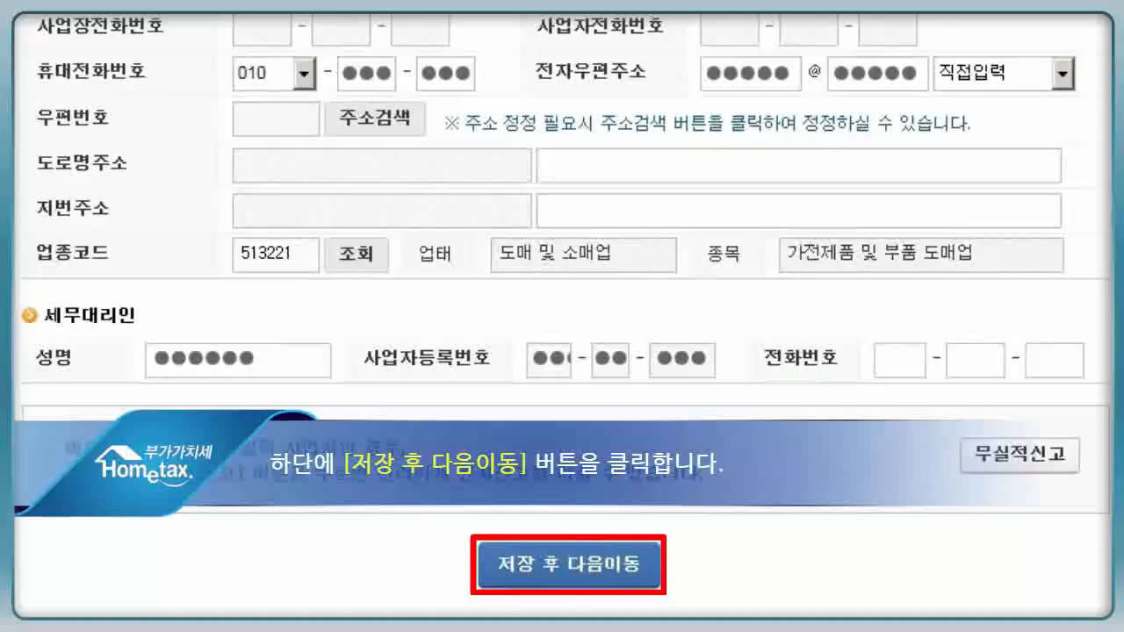
click(654, 567)
click(228, 472)
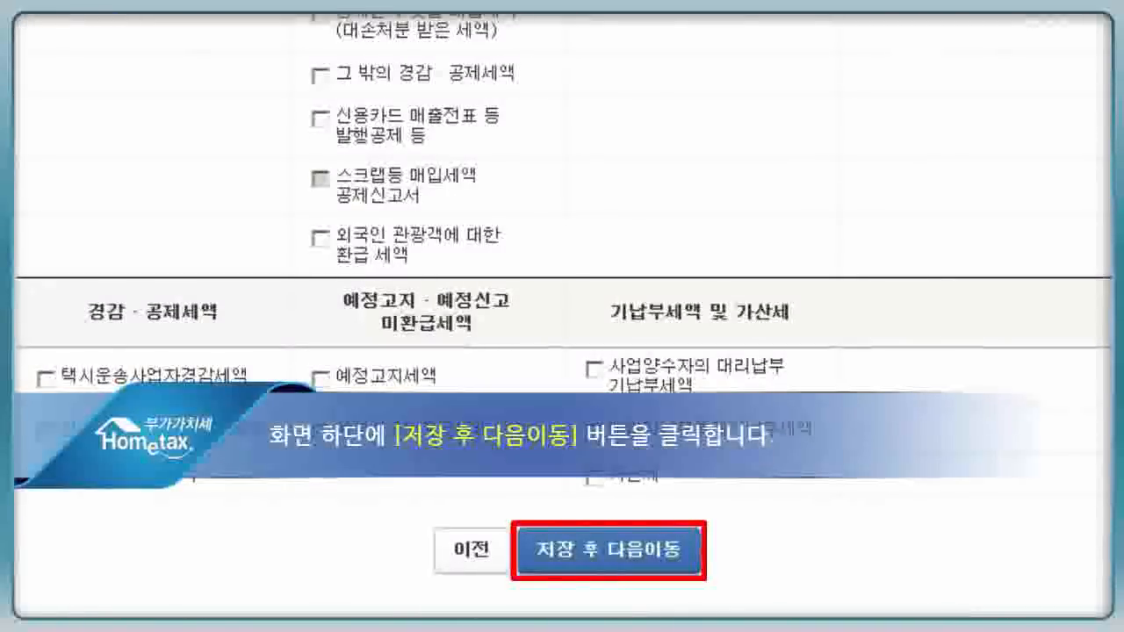
- Save the selection of return forms, confirm it, and continue to the tax base and sales tax section
click(657, 569)
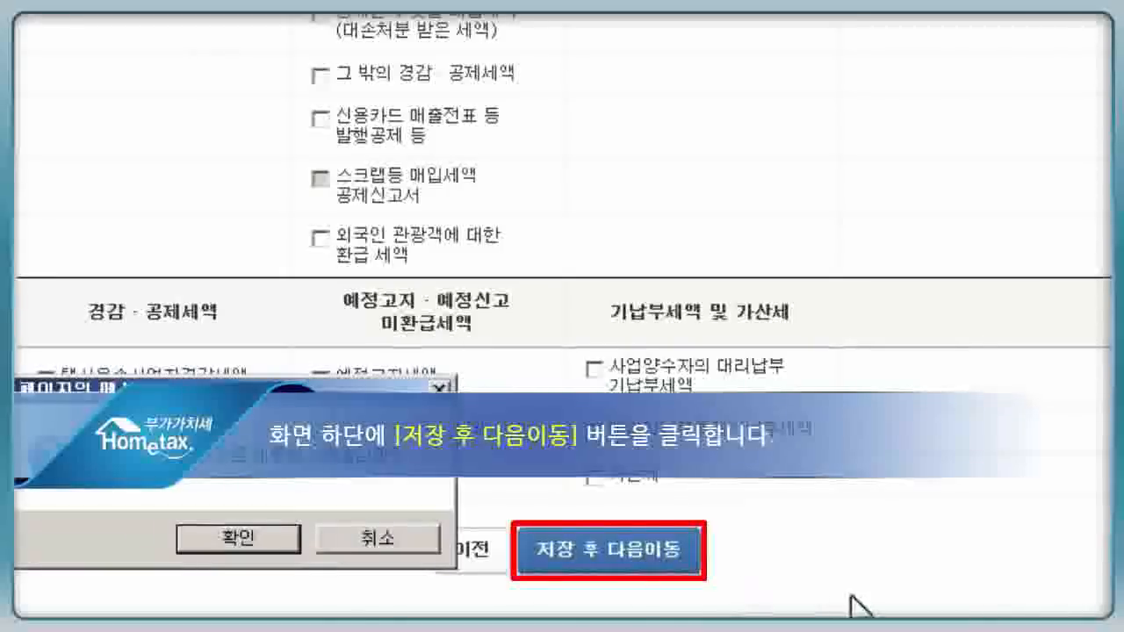
click(239, 538)
click(323, 539)
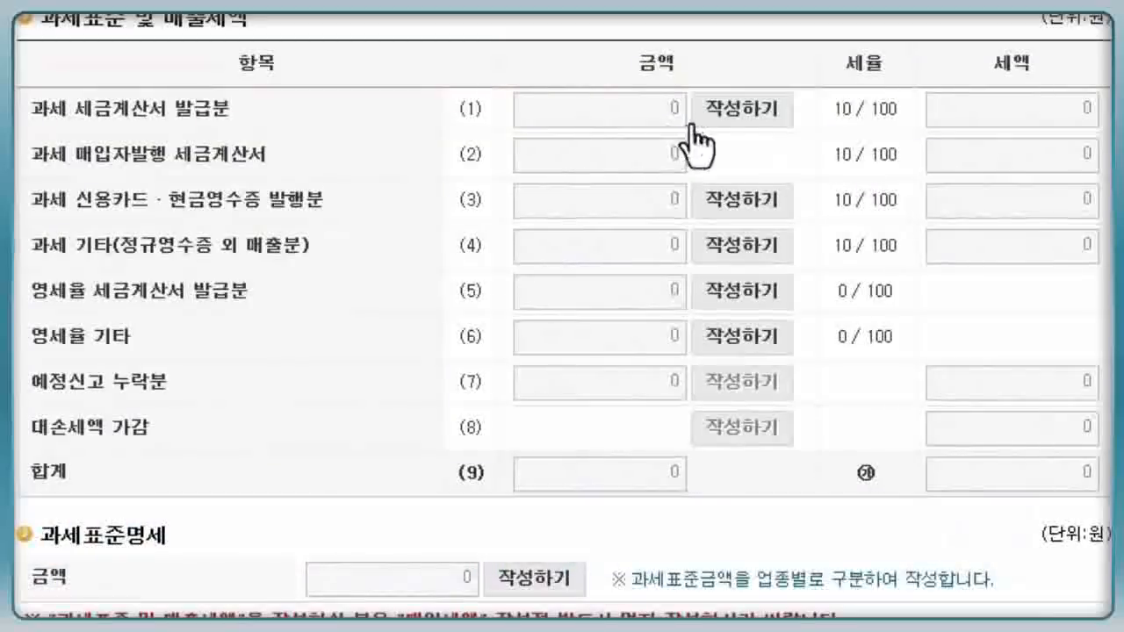
- Add a taxable (과세분) sales tax invoice entry with the buyer's business registration number, 6 invoices and a supply value of 135,000,000 won
click(744, 116)
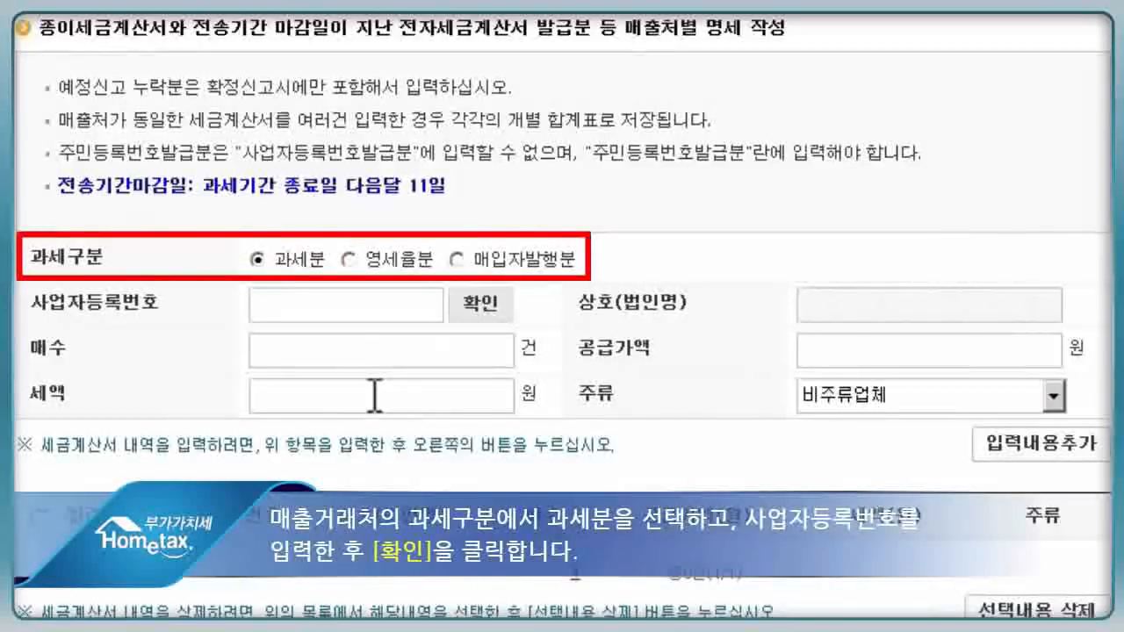
click(346, 304)
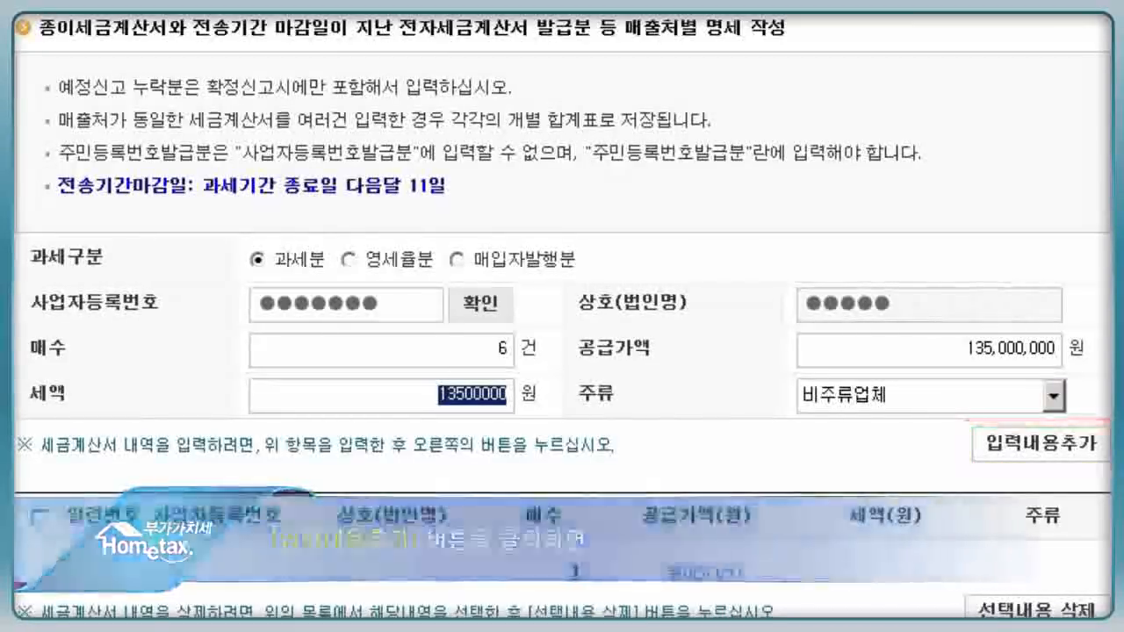
click(1014, 453)
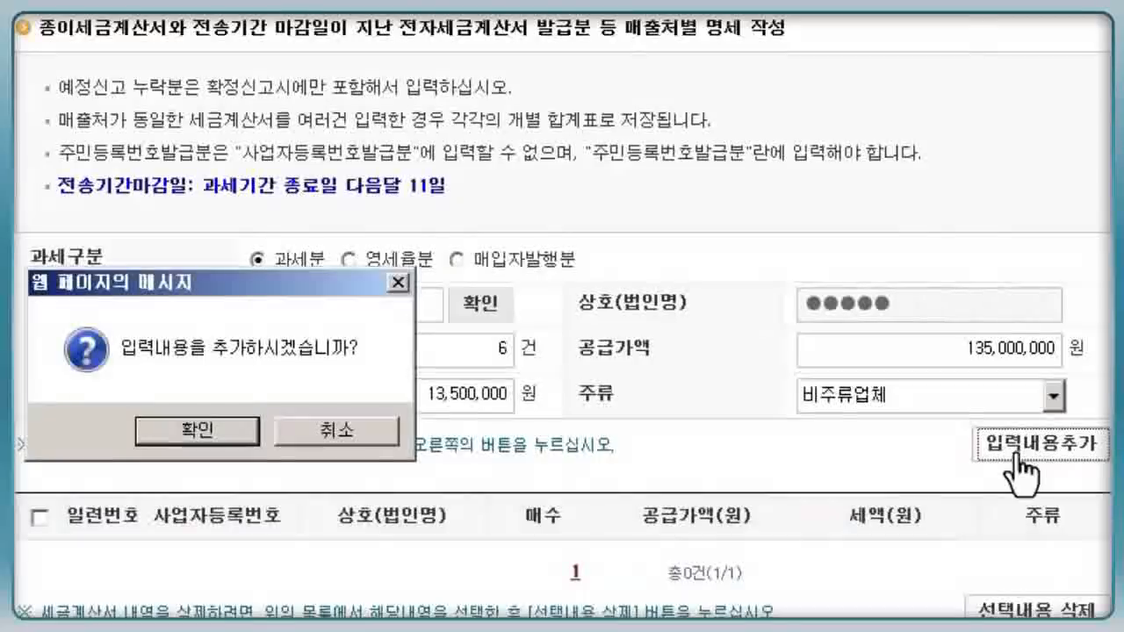
click(211, 426)
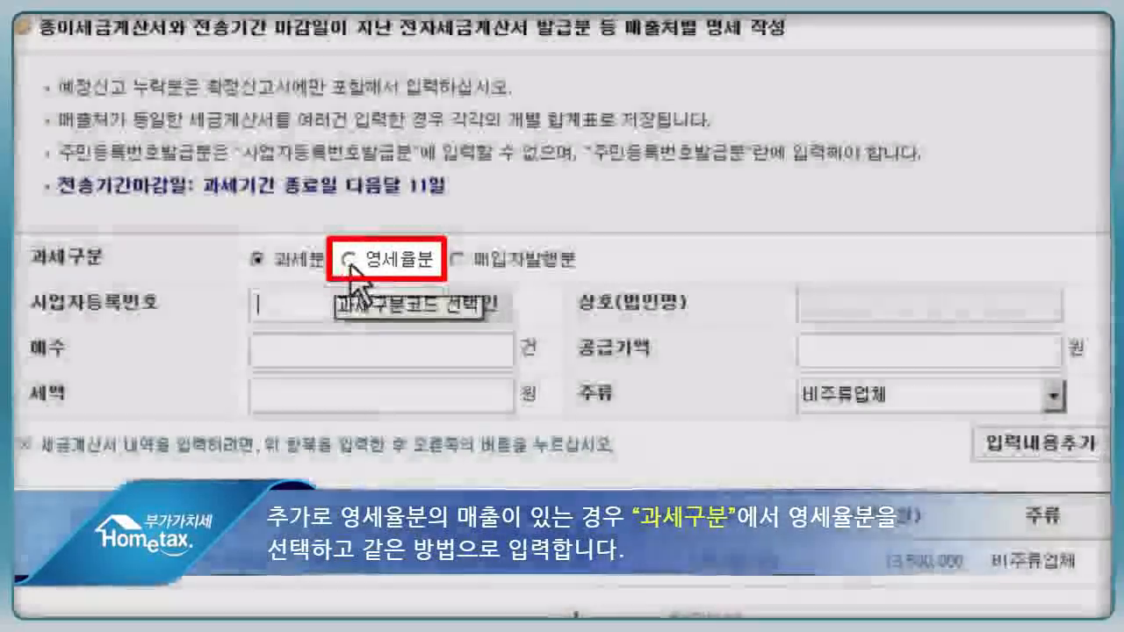
- Add a zero-rated (영세율분) sales invoice entry with the buyer's business registration number, 1 invoice and a supply value of 10,000,000 won
click(342, 261)
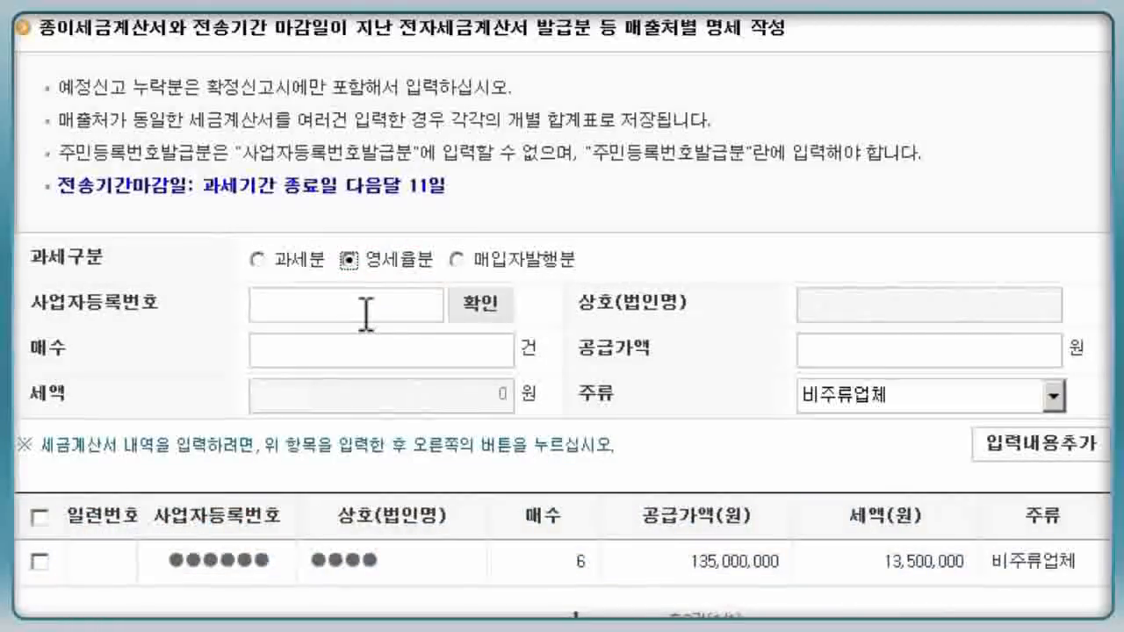
click(367, 309)
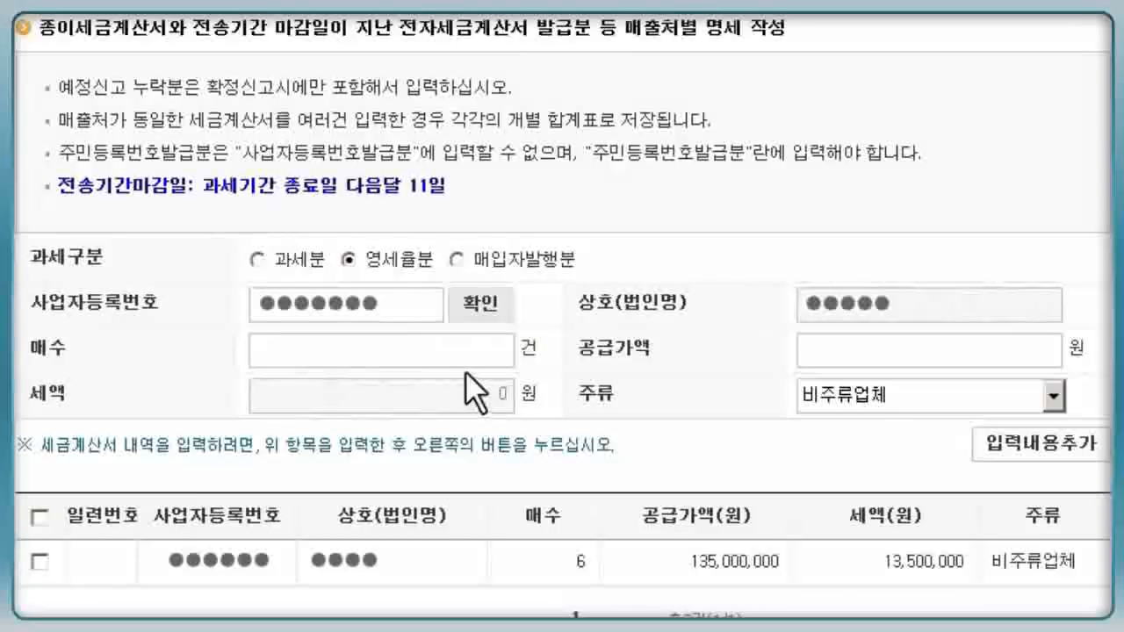
click(464, 350)
text(1)
key(Tab)
text(10000000)
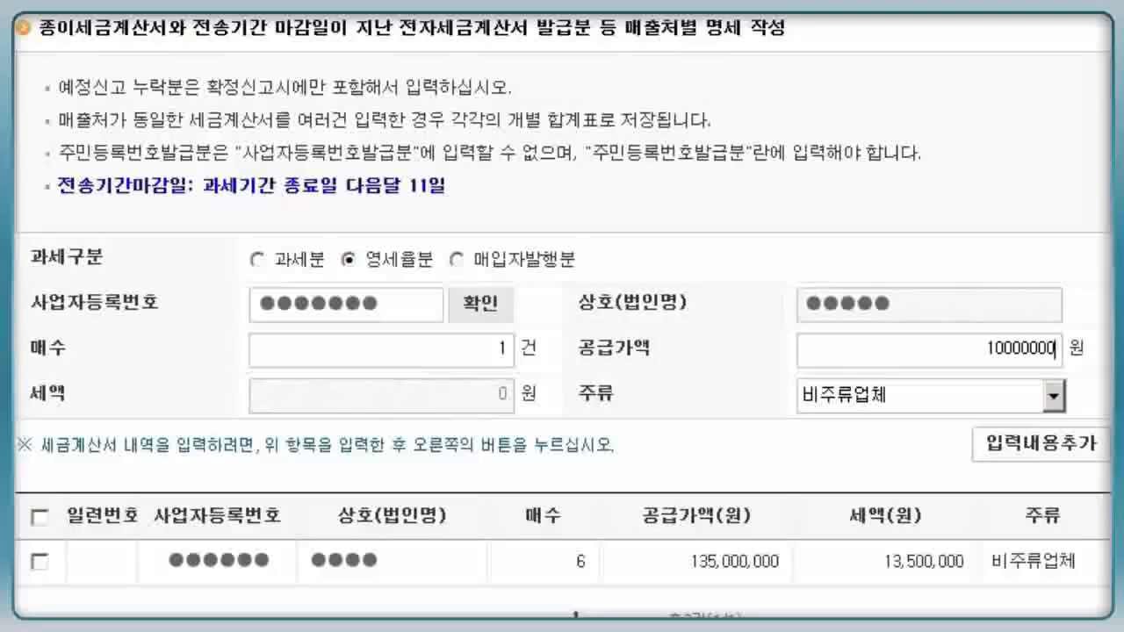
click(1036, 452)
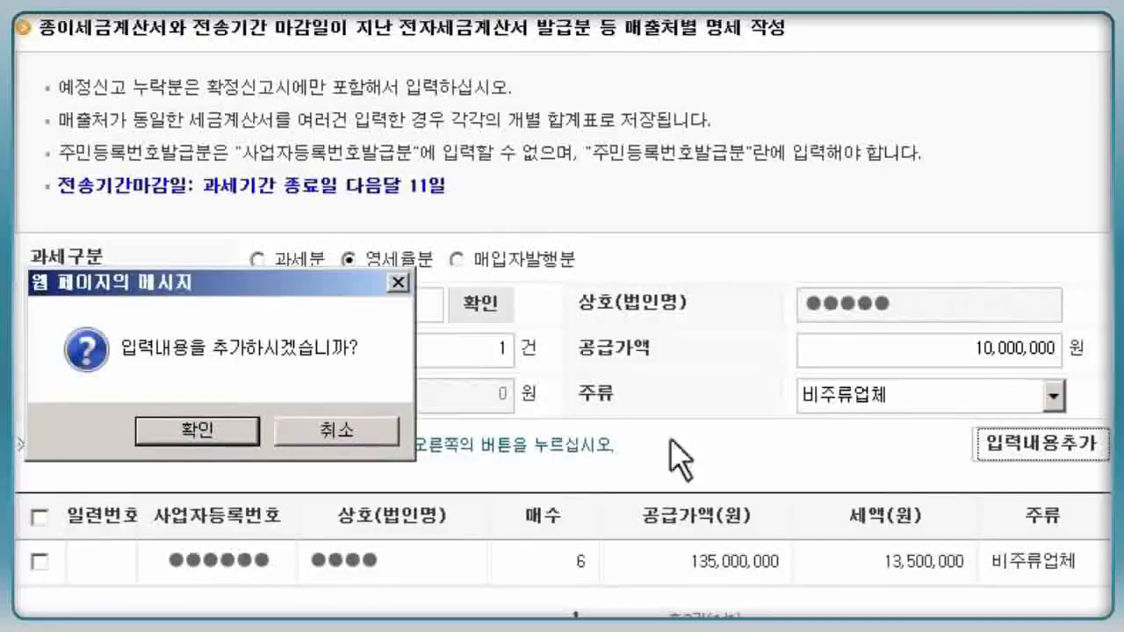
click(197, 430)
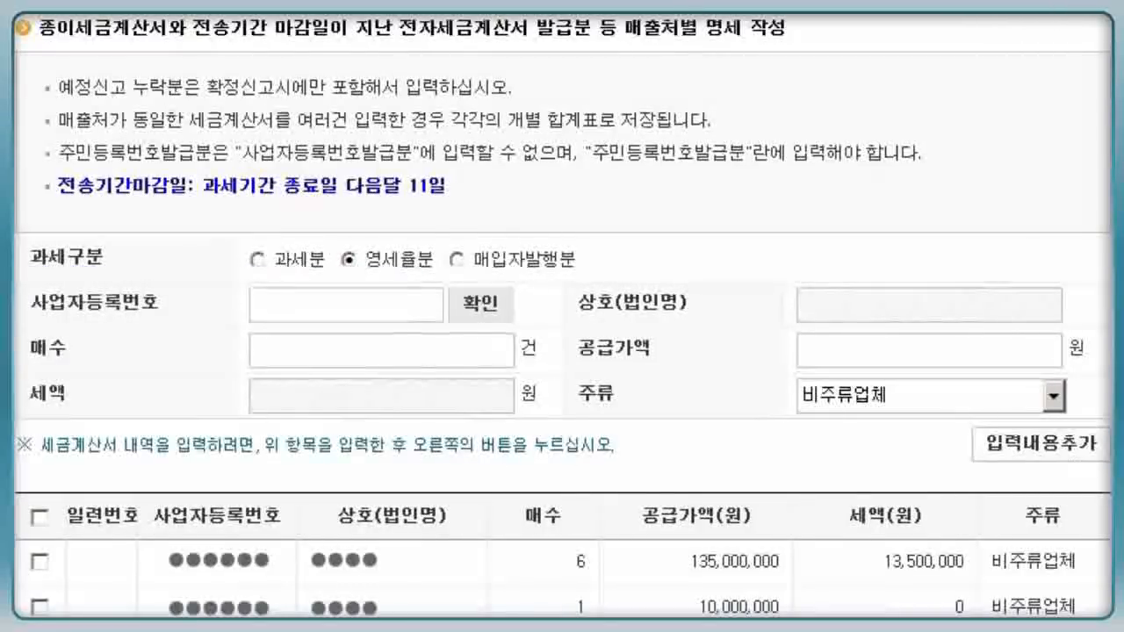
scroll(562, 316, down, 4)
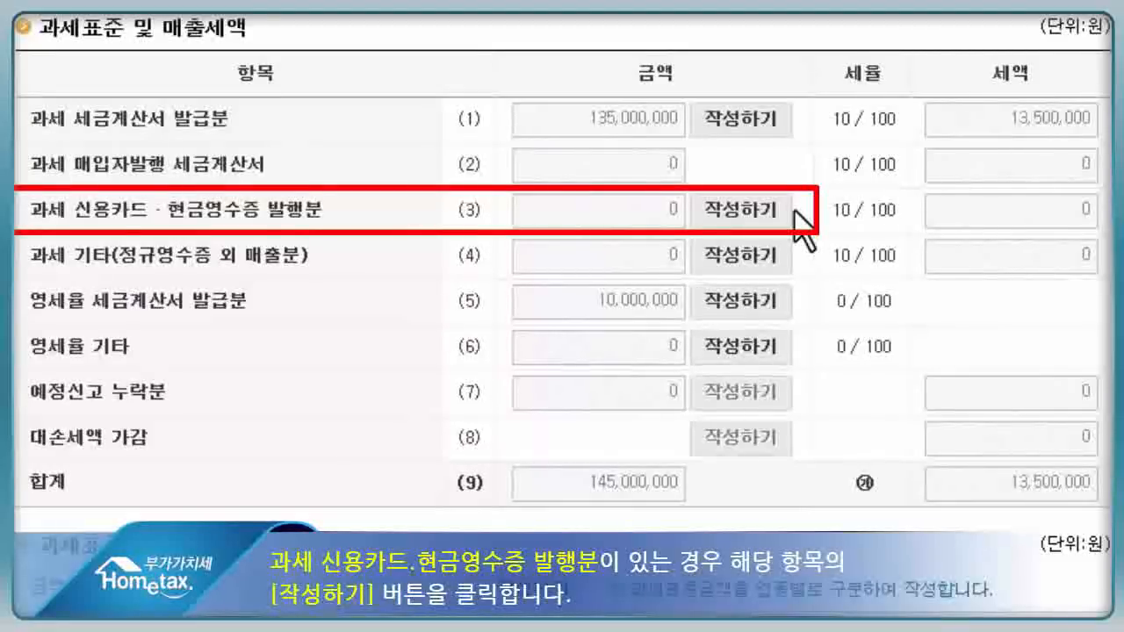
- Complete the credit card sales summary (발행금액집계표) with taxable sales of 44,000,000 won by card and 11,000,000 won by cash receipt
click(777, 214)
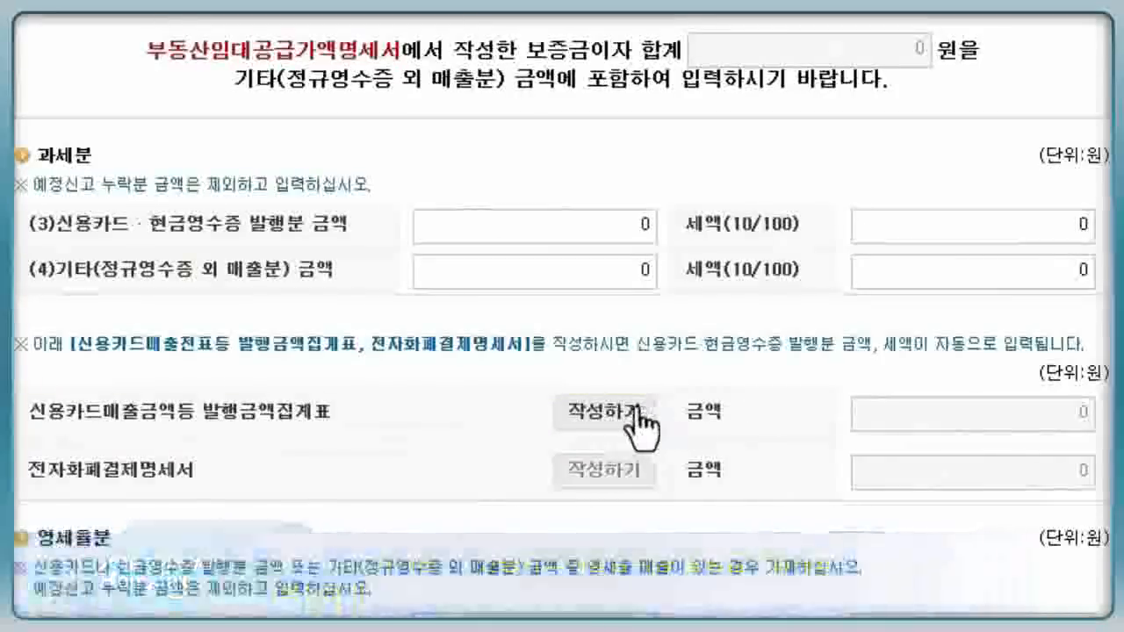
click(639, 418)
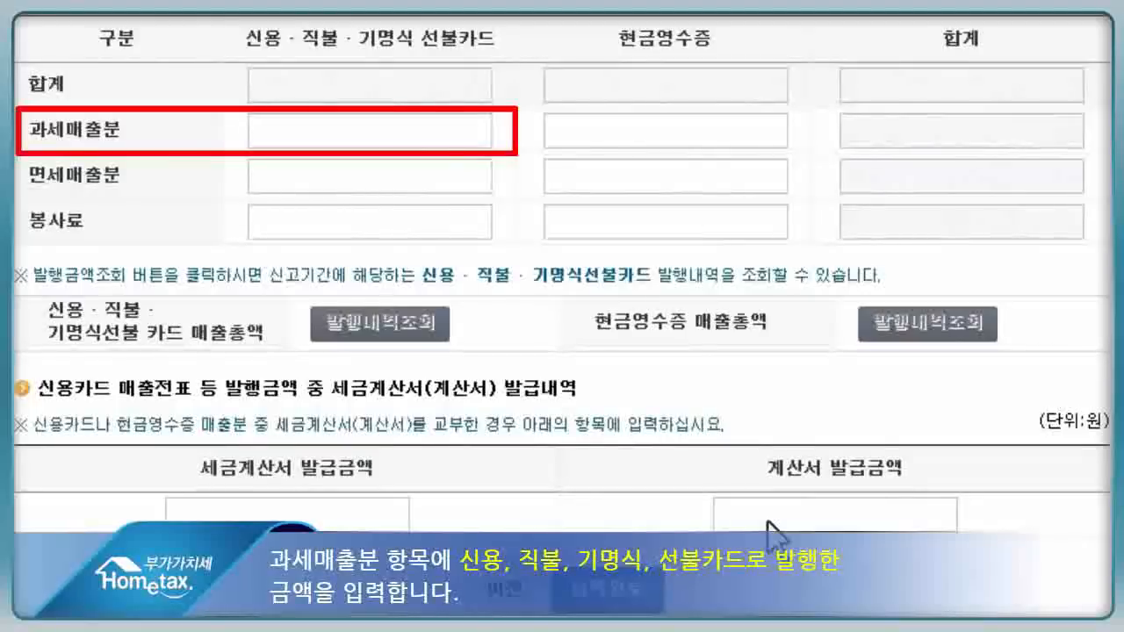
text(44)
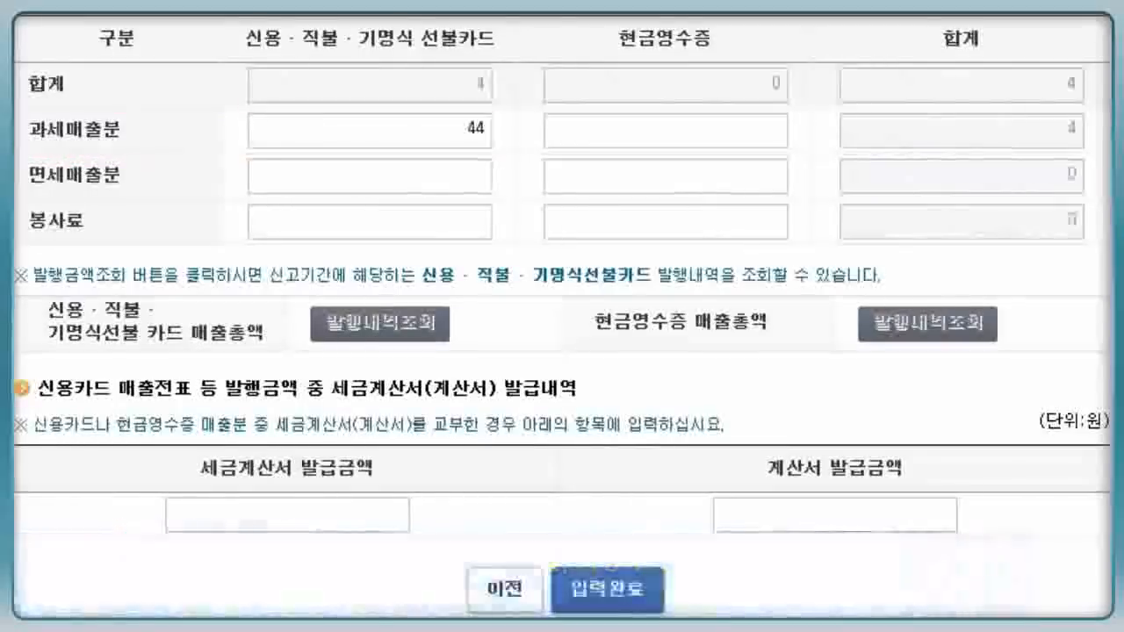
text(000000)
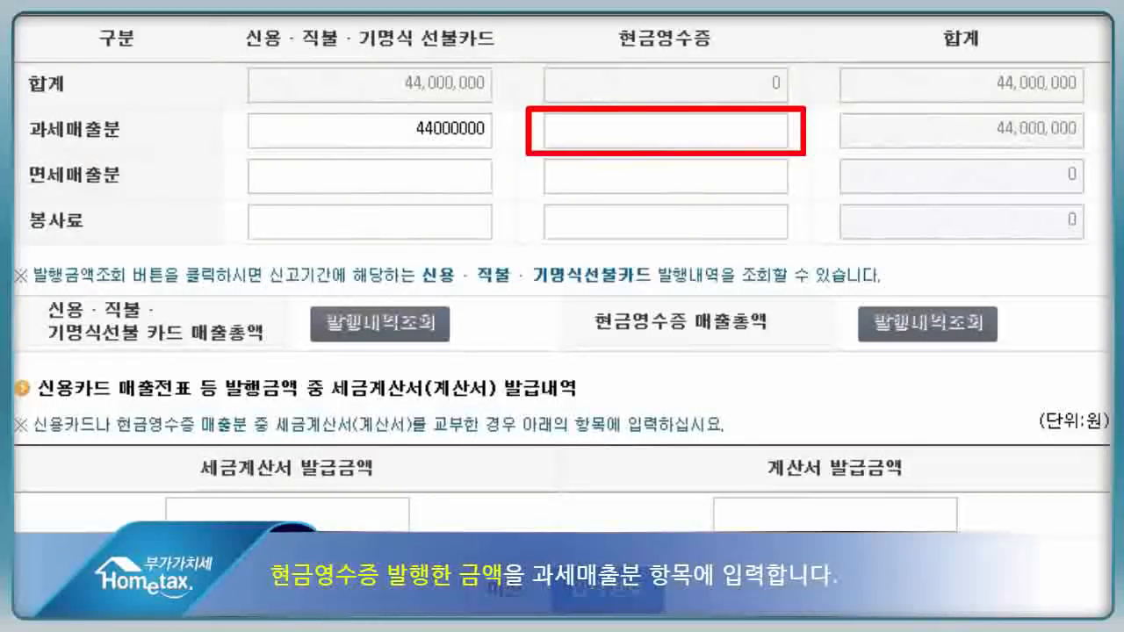
key(Tab)
text(11000)
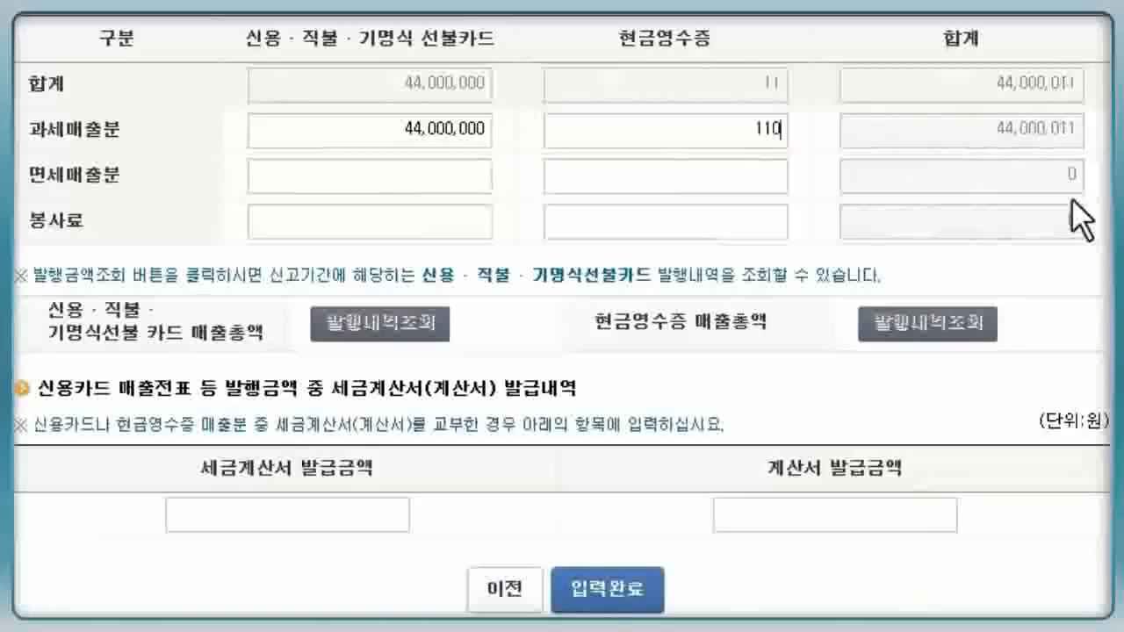
text(000)
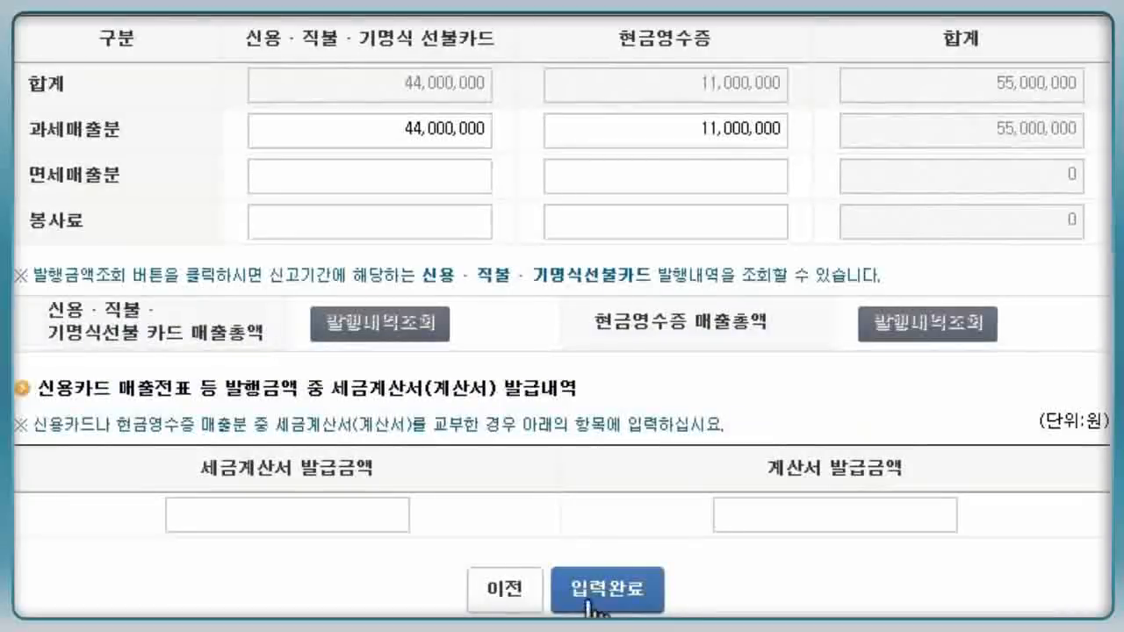
click(590, 606)
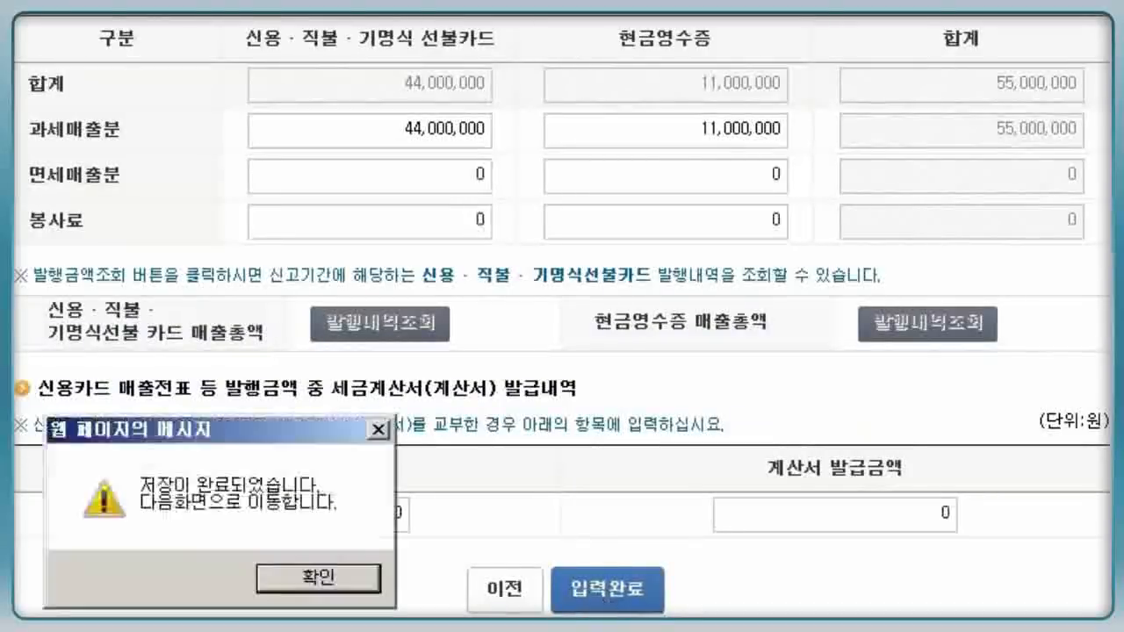
click(332, 585)
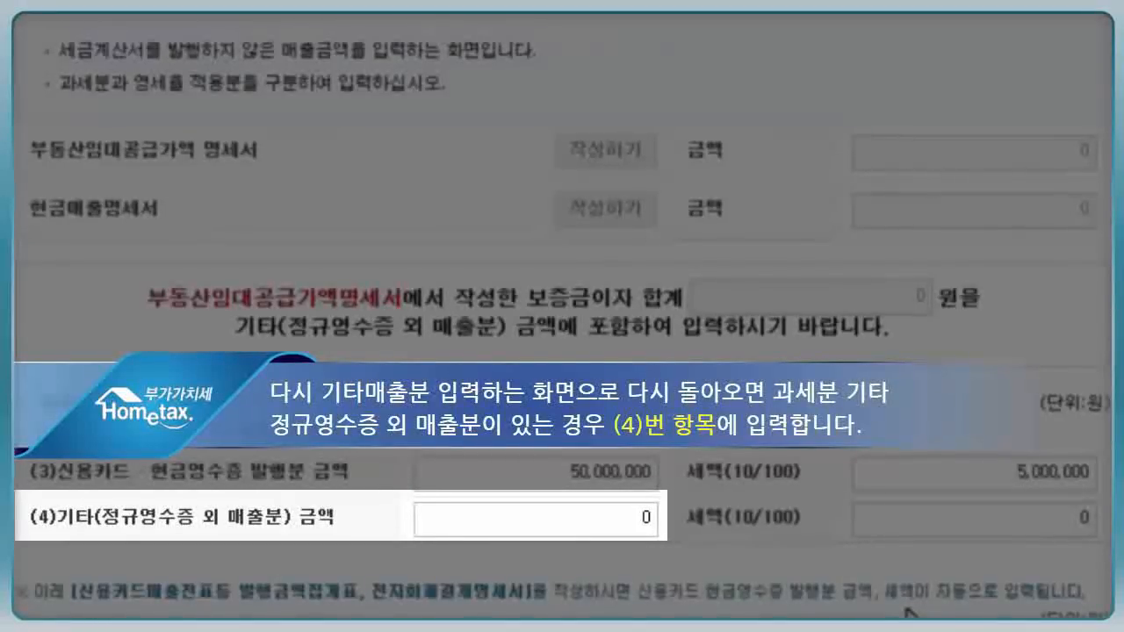
- Set item (4), taxable other sales without regular receipts, to 3,000,000 won and complete the other sales page
text(300000)
text(000,000)
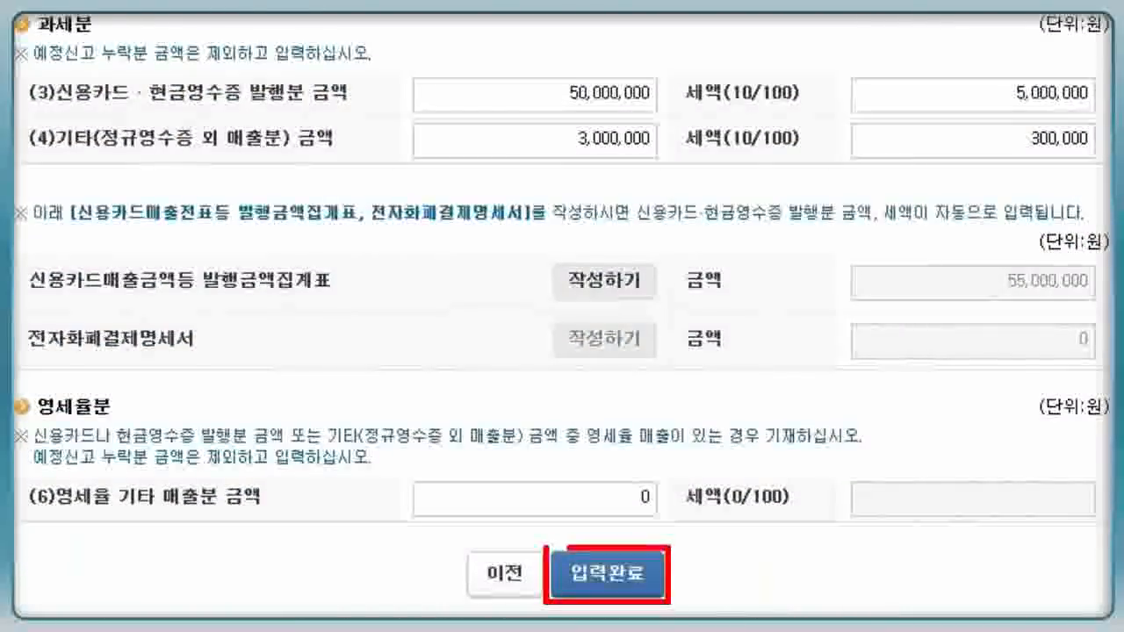
click(608, 574)
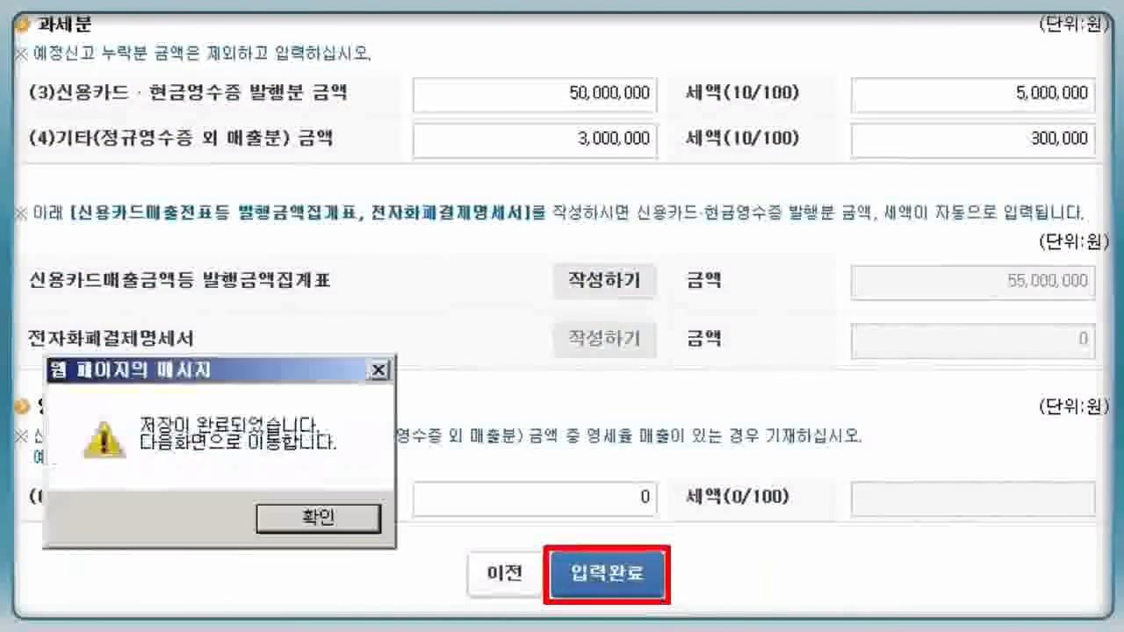
click(332, 520)
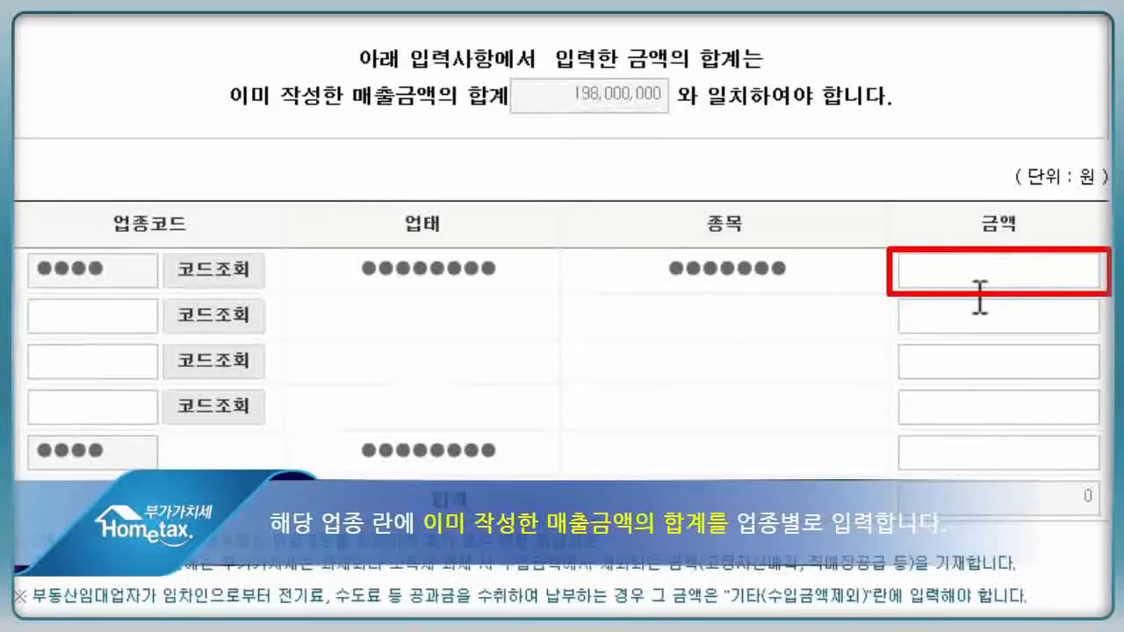
- Enter 198,000,000 won for the first business type in the tax base breakdown (과세표준명세) and save it
text(198000000)
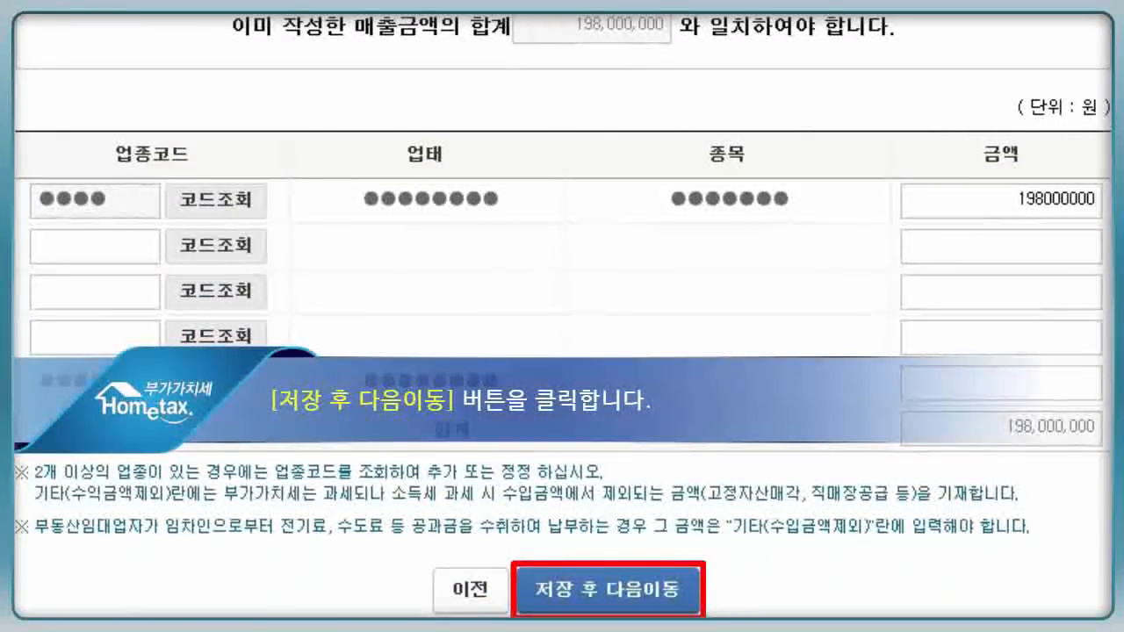
click(607, 590)
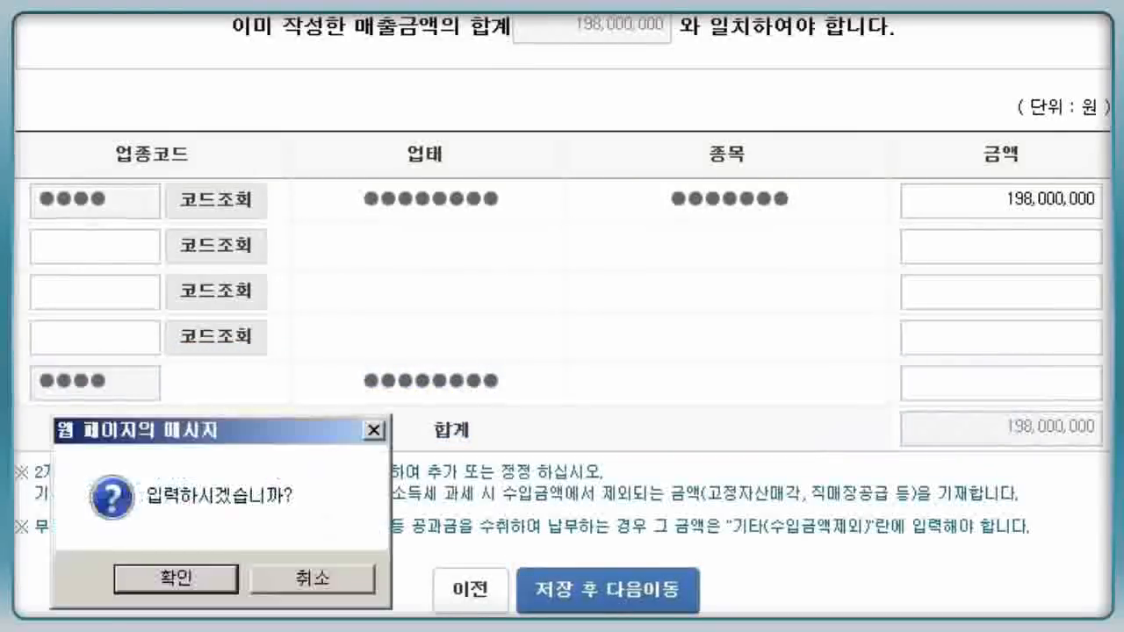
click(163, 585)
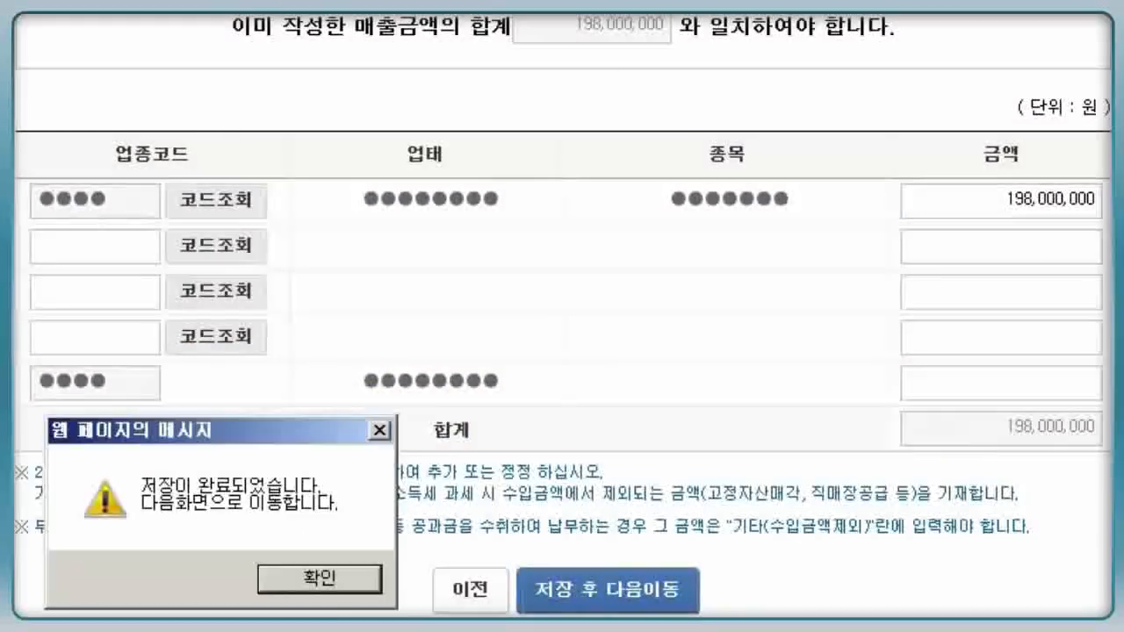
click(335, 573)
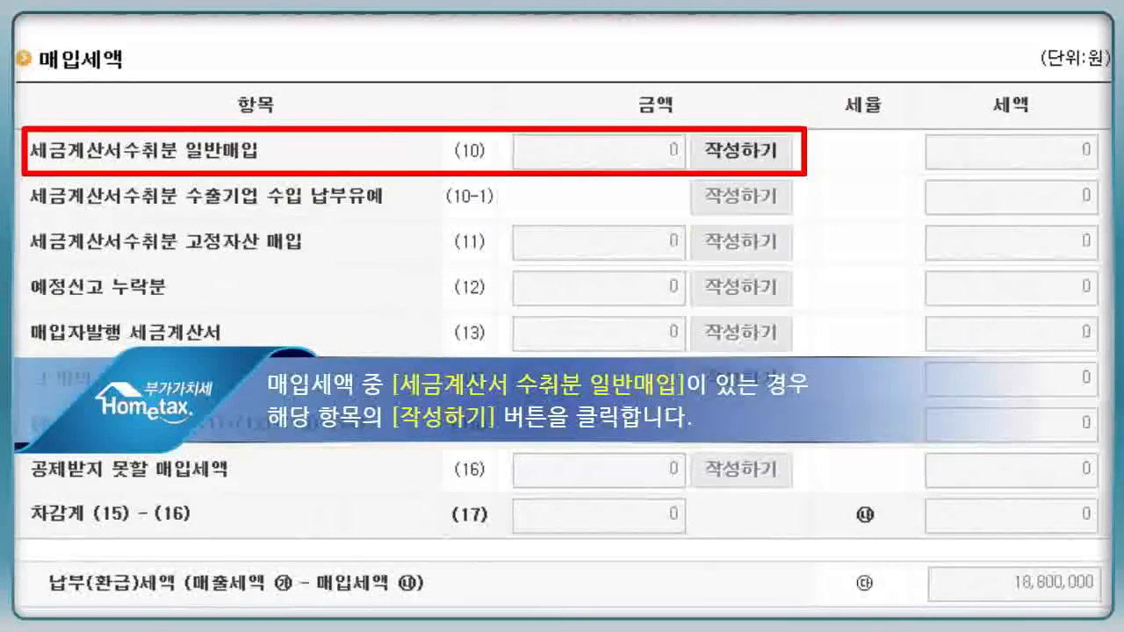
- Under general purchases (10), add a taxable invoice entry with the supplier's business registration number, 3 invoices and a supply value of 120,000,000 won
click(746, 156)
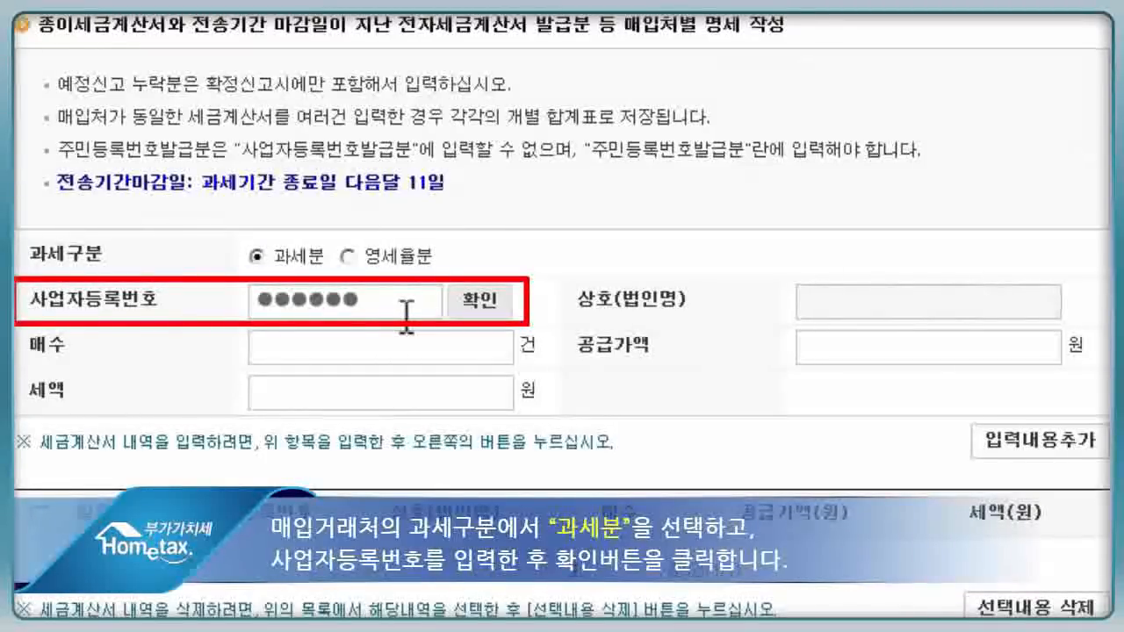
click(479, 300)
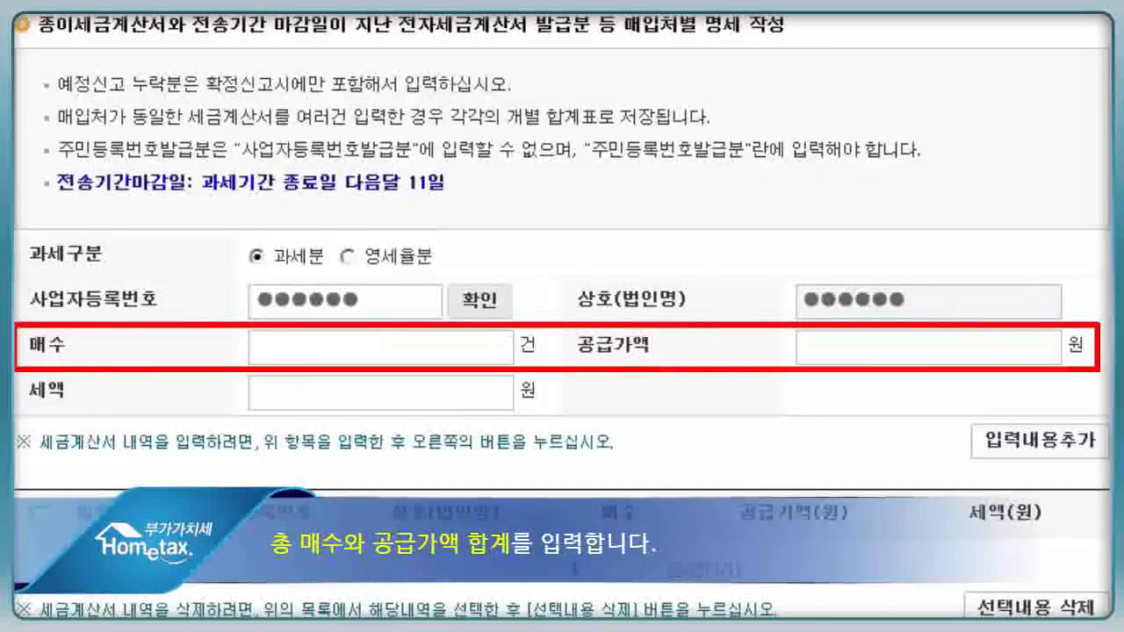
text(3)
key(Tab)
text(120000000)
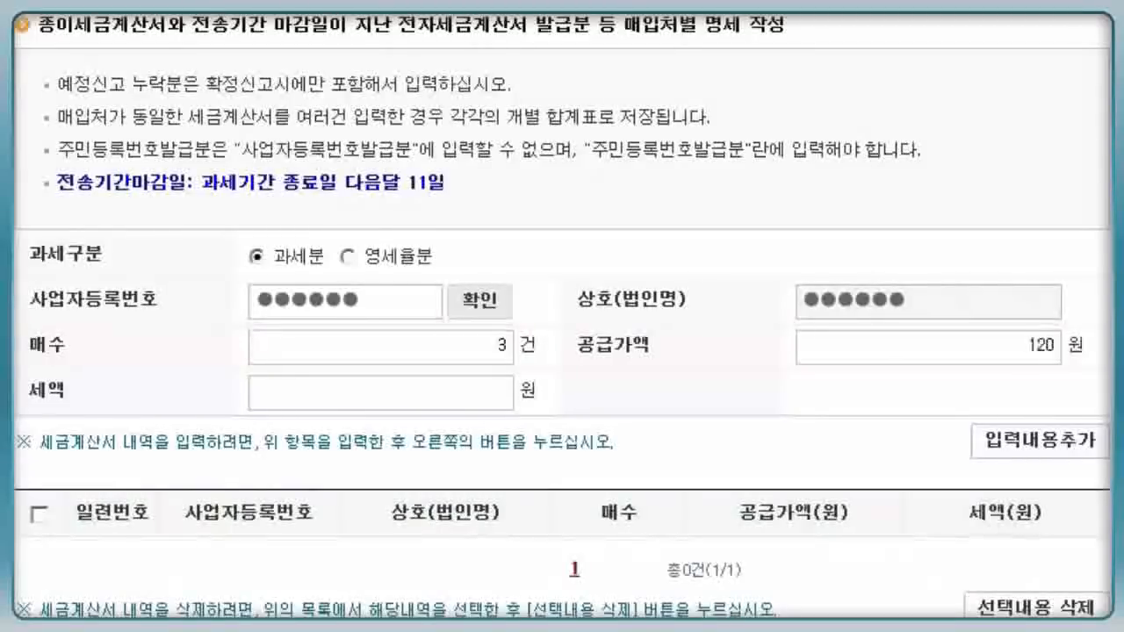
key(Tab)
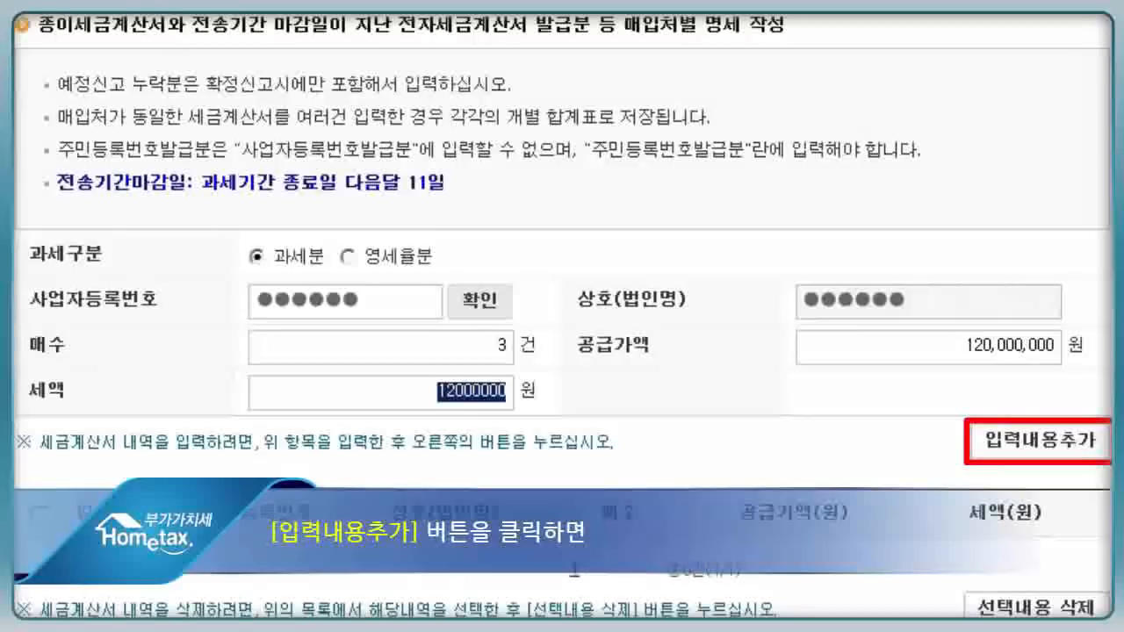
click(1073, 442)
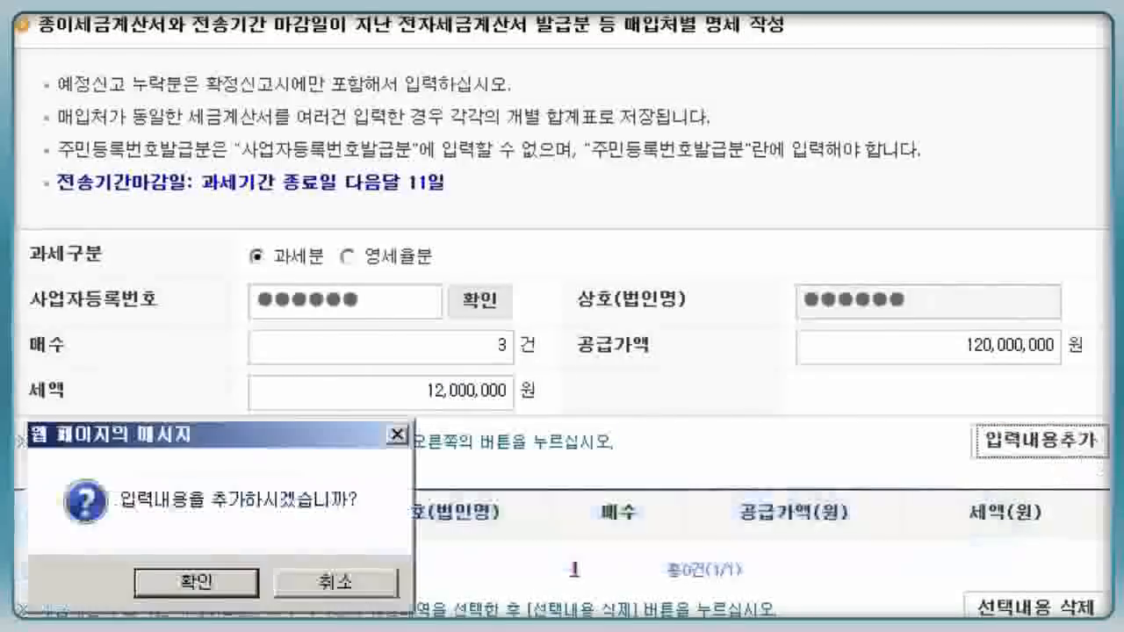
click(203, 581)
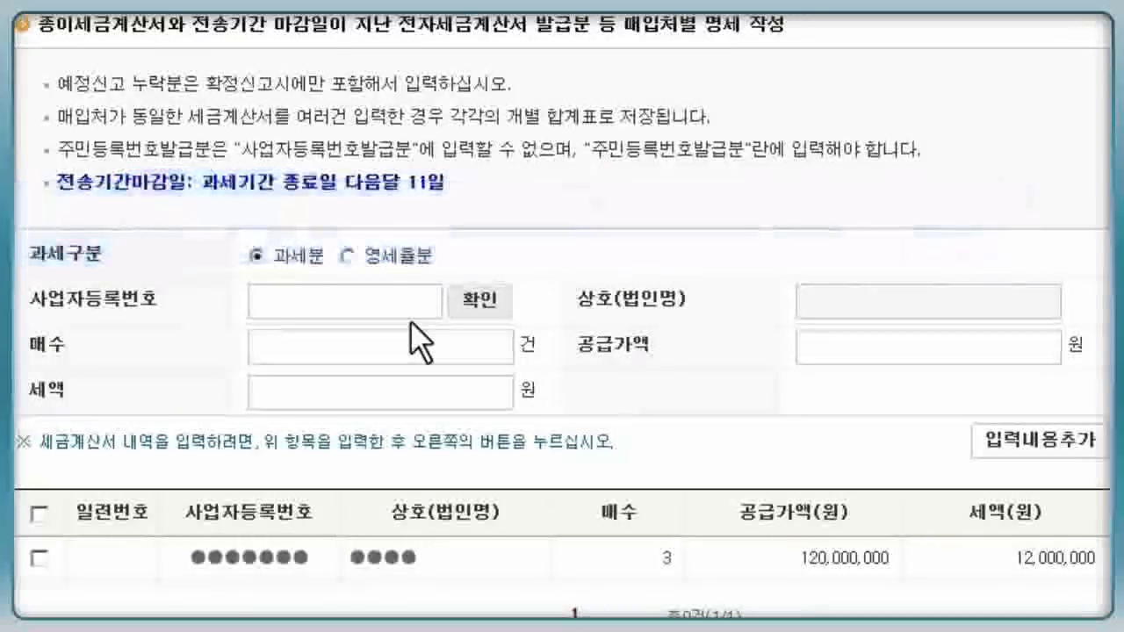
- Add a second taxable purchase invoice entry with the supplier's business registration number, 1 invoice and a supply value of 10,000,000 won
click(390, 303)
text(●●●●●●)
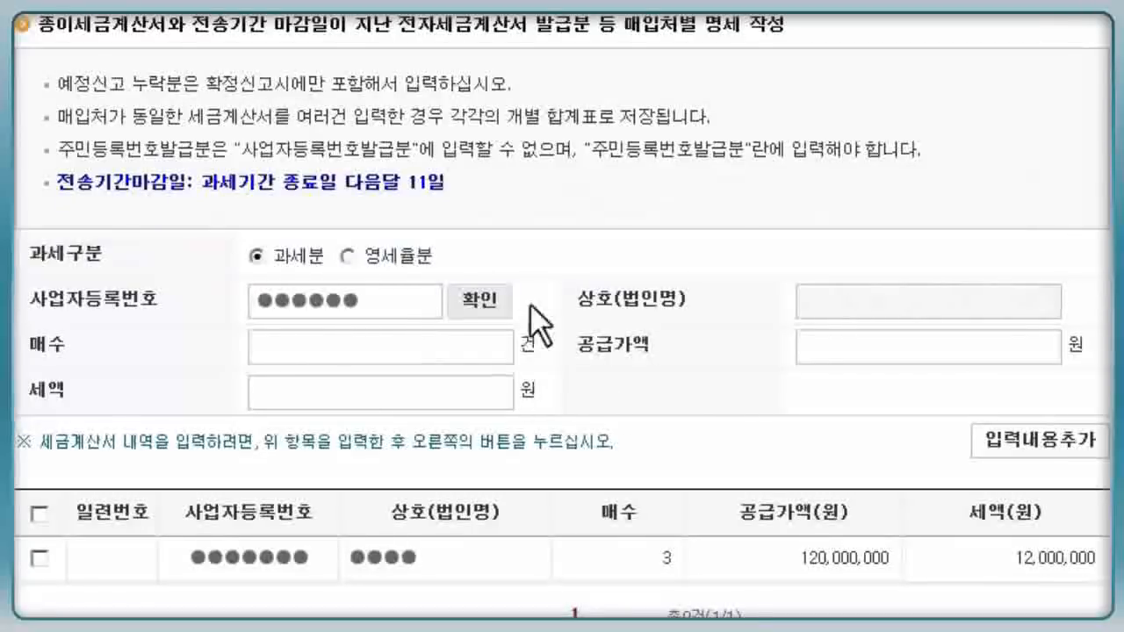
click(484, 301)
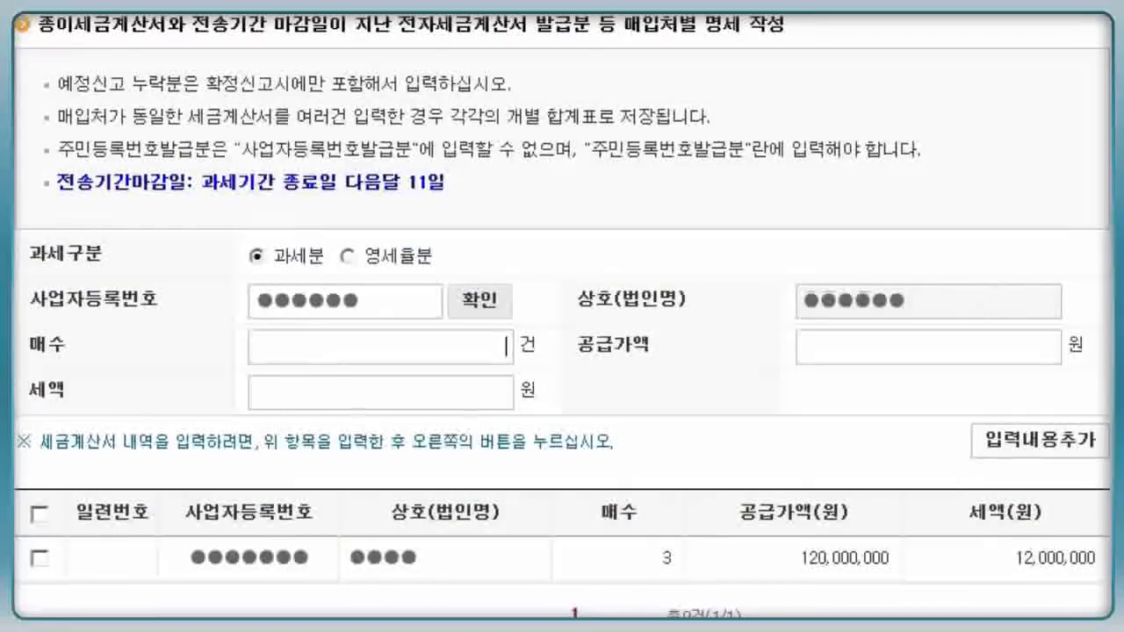
text(1)
key(Tab)
text(10000000)
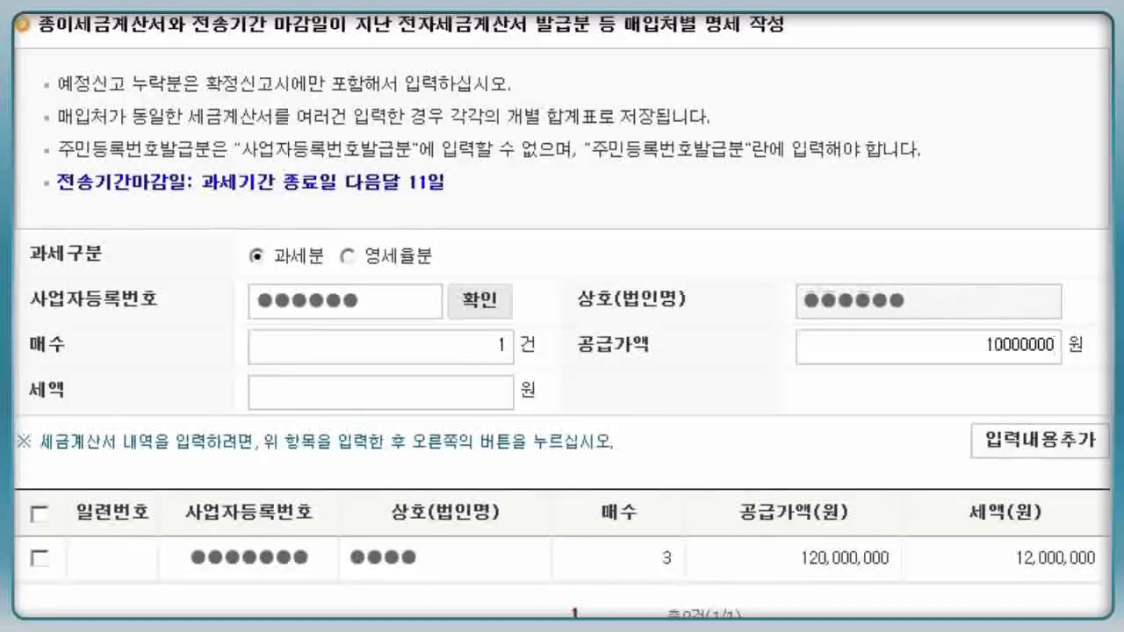
key(Tab)
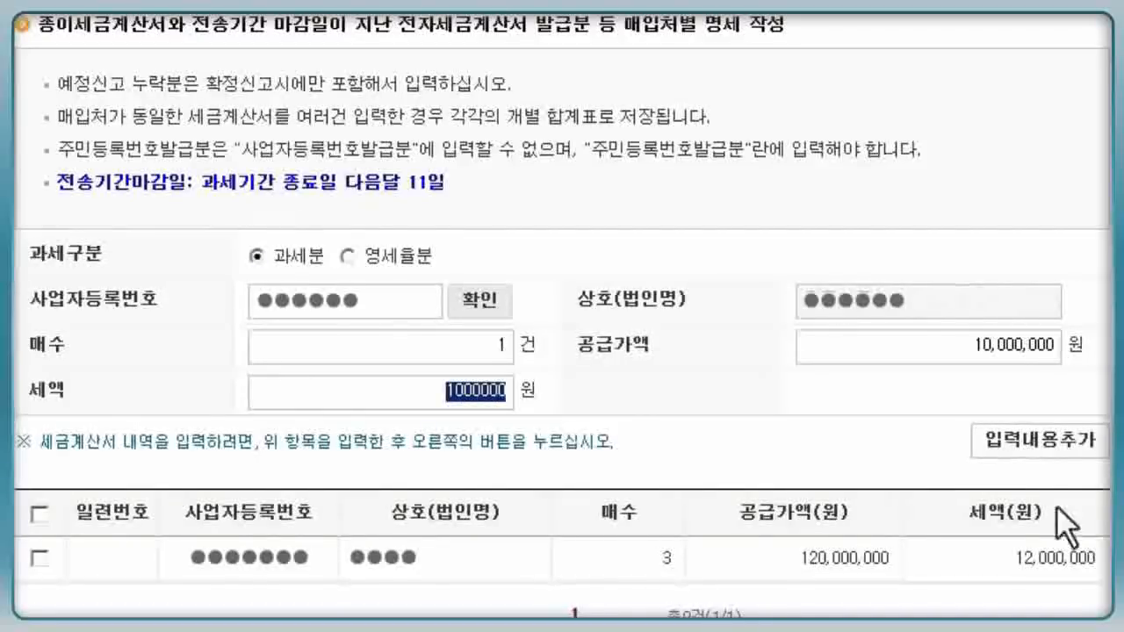
click(1036, 443)
key(Return)
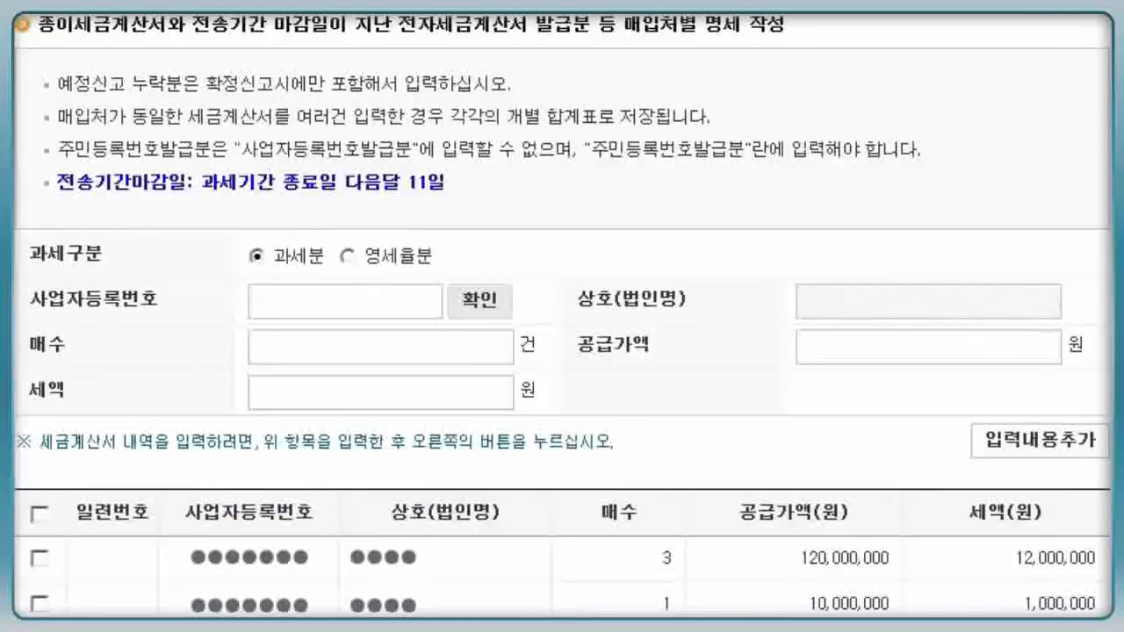
scroll(562, 316, down, 3)
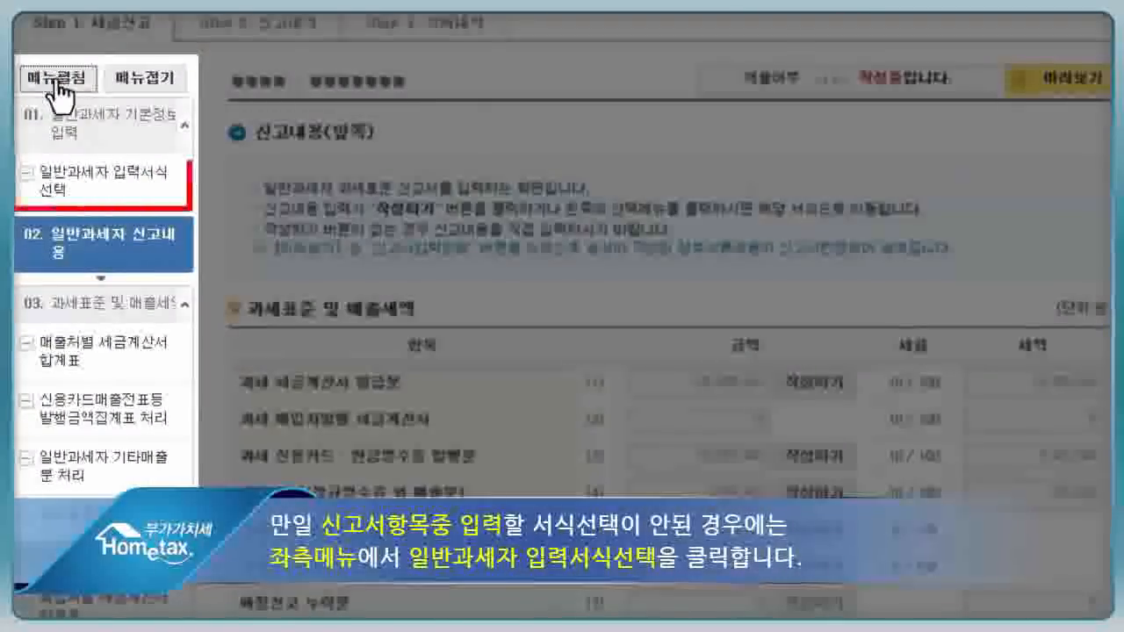
- Add the depreciable asset acquisition statement (건물 등 감가상각자산 취득명세서) to the selected input forms and save the selection
click(90, 186)
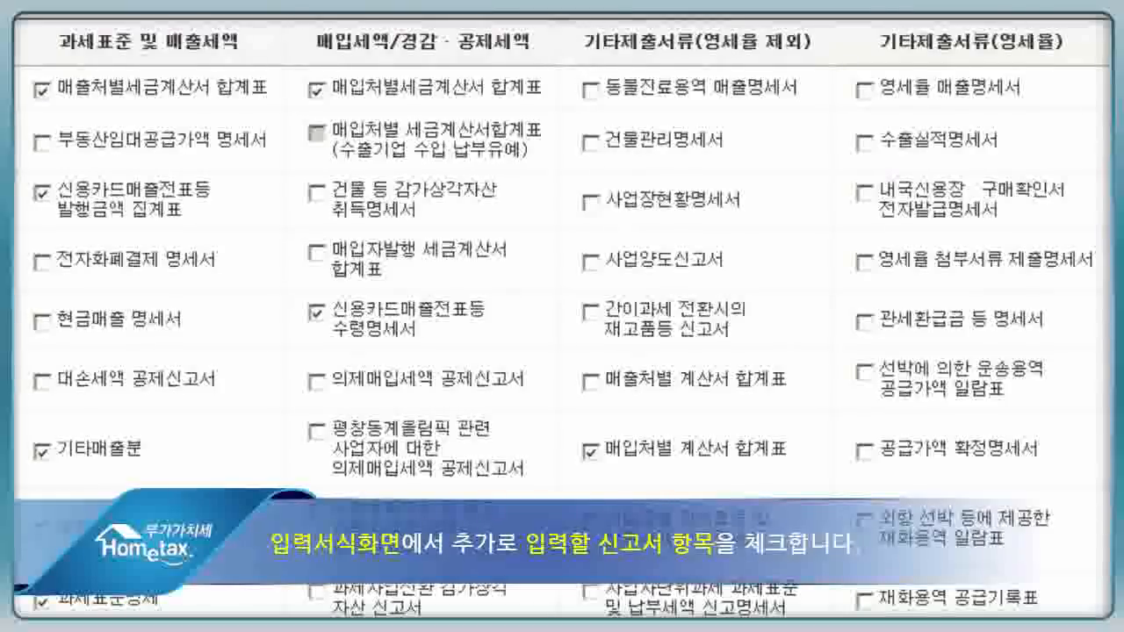
click(316, 193)
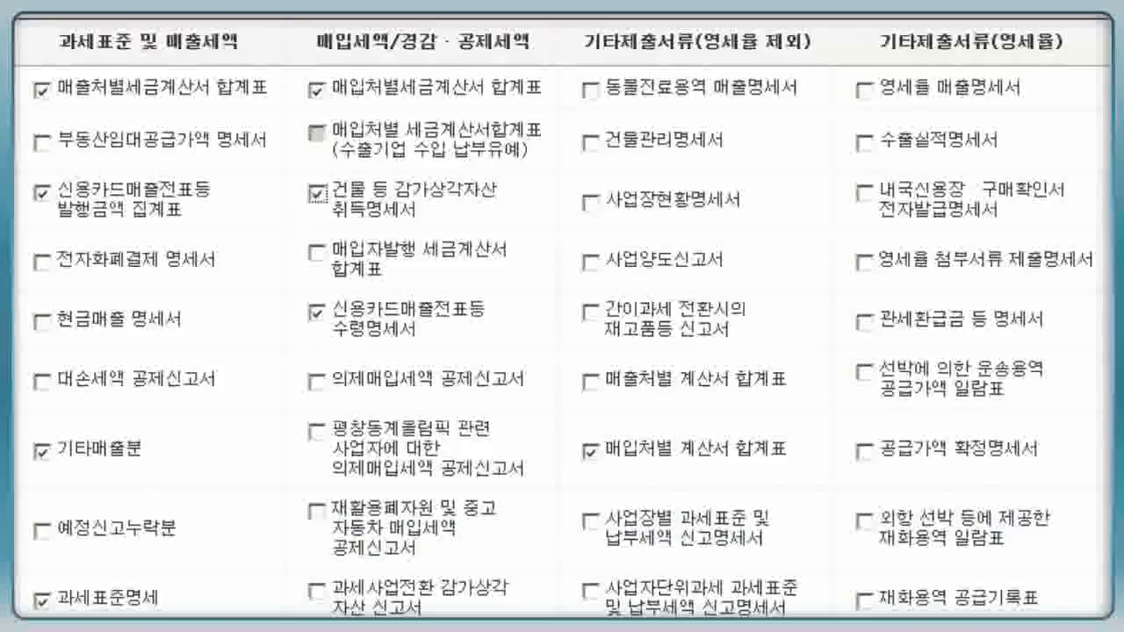
scroll(562, 317, down, 7)
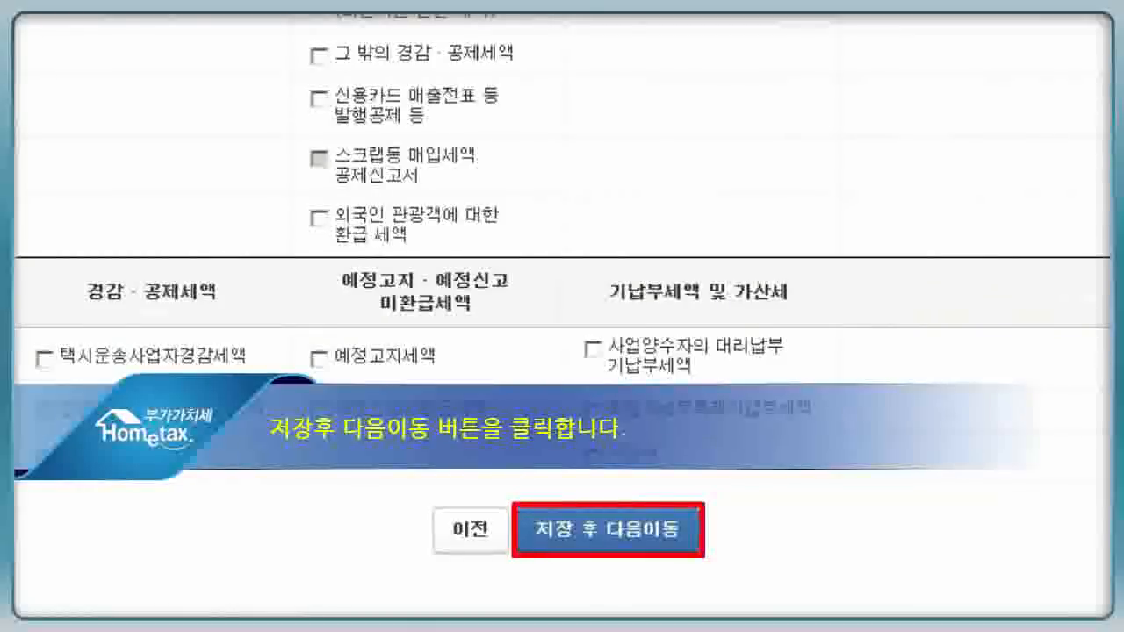
click(649, 540)
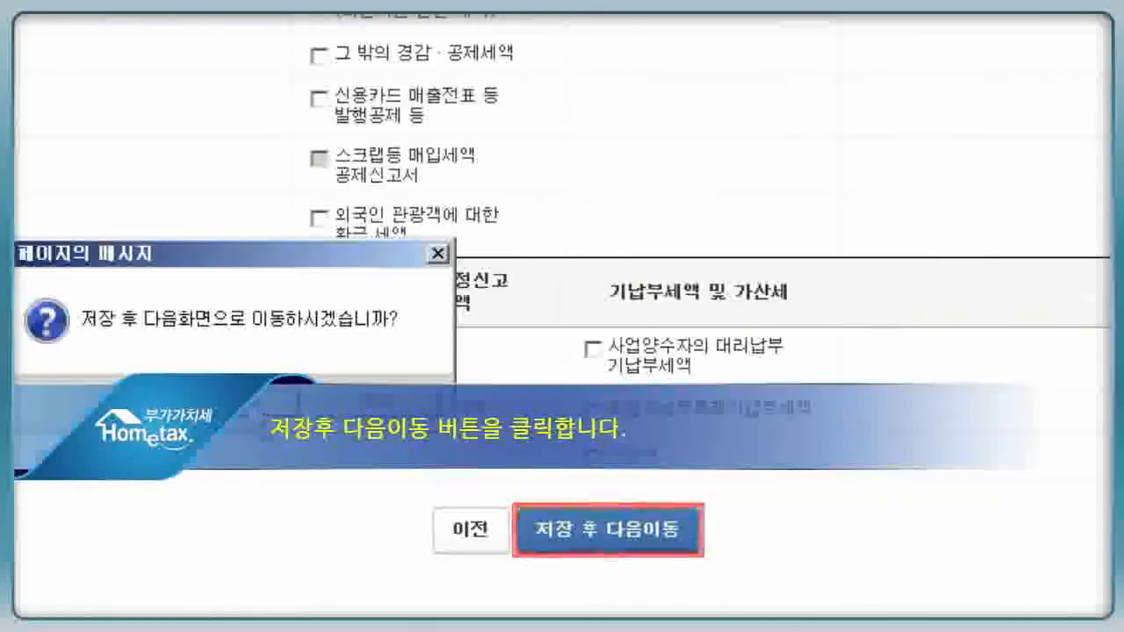
key(Return)
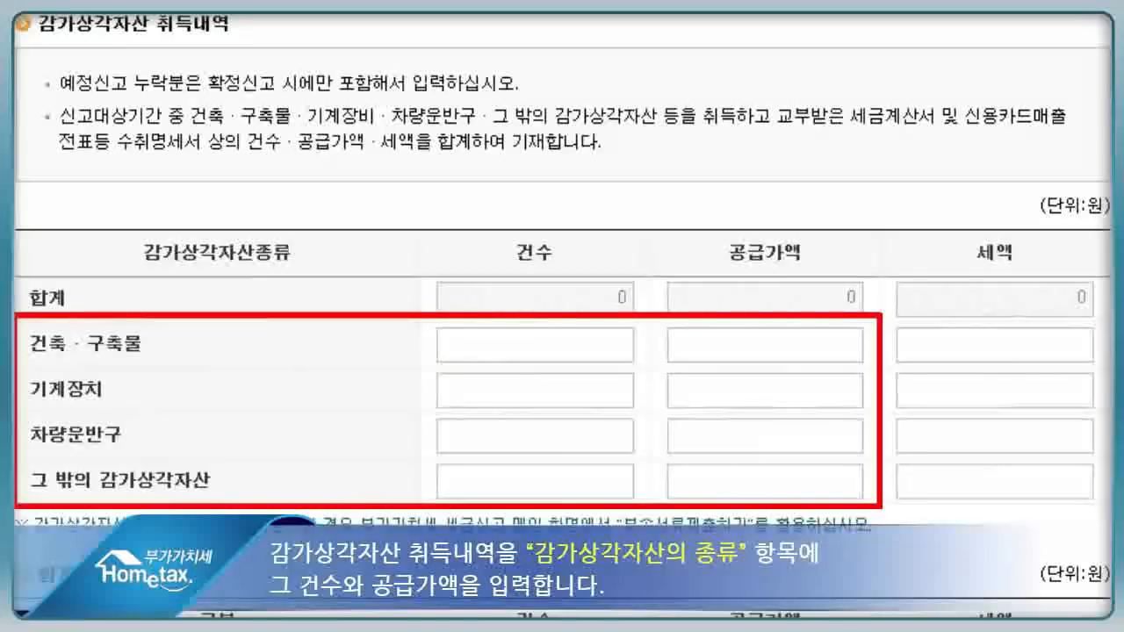
- In the depreciable asset acquisition details, enter 1 item with a supply value of 10,000,000 won for machinery (기계장치)
text(1)
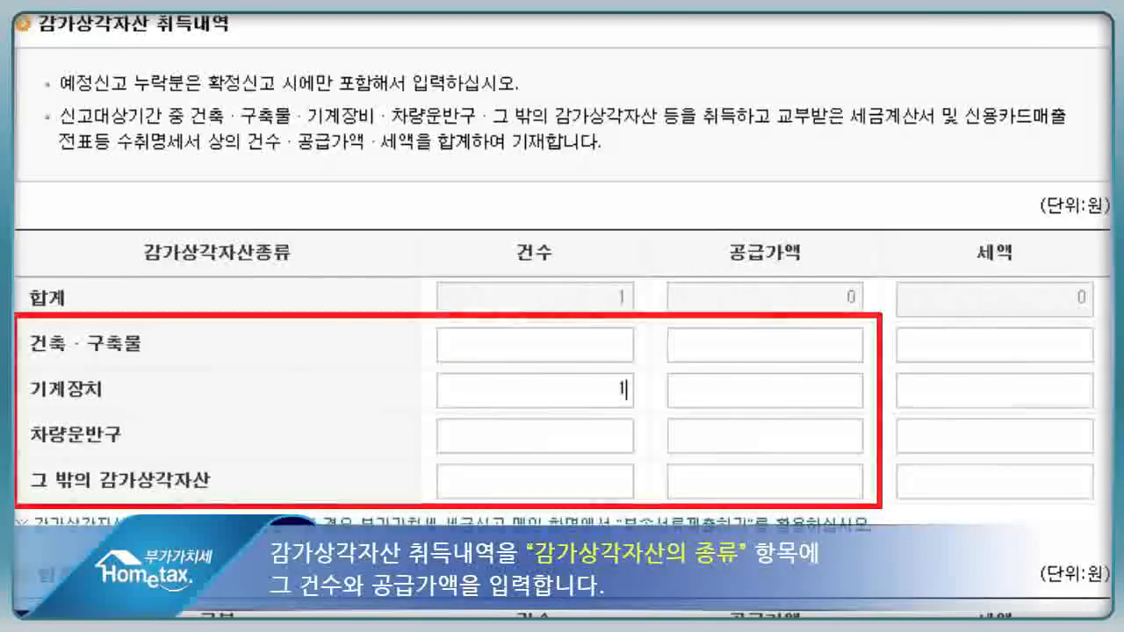
click(802, 397)
text(10)
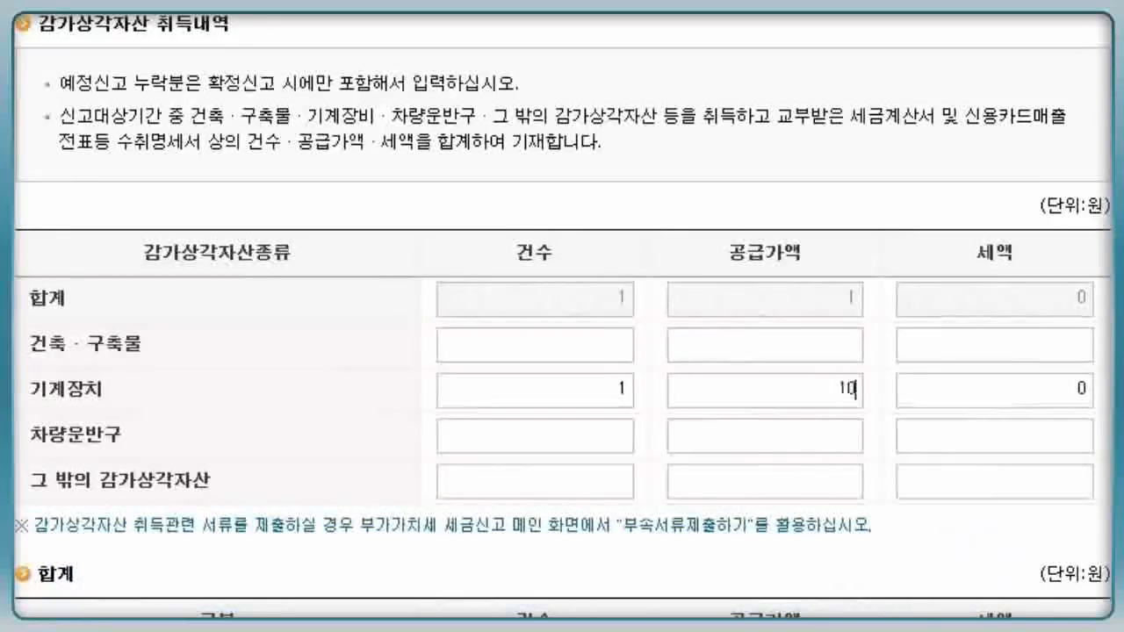
text(000000)
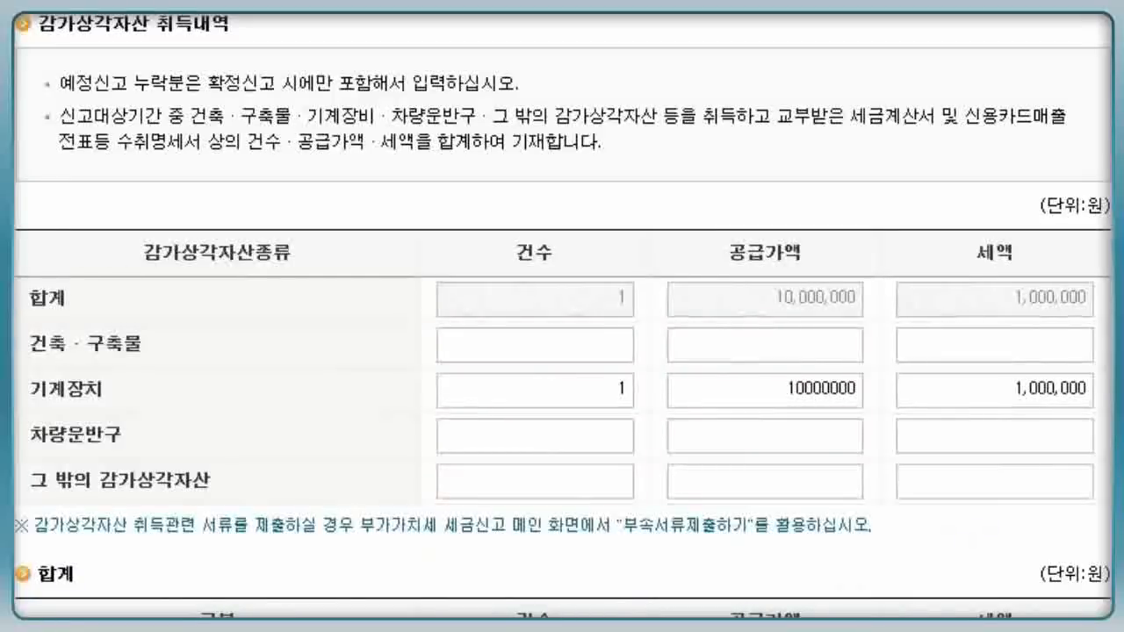
- Enter 1 item and 10,000,000 won for tax invoices received (세금계산서 수취분) in the totals and complete the asset statement
scroll(562, 351, down, 3)
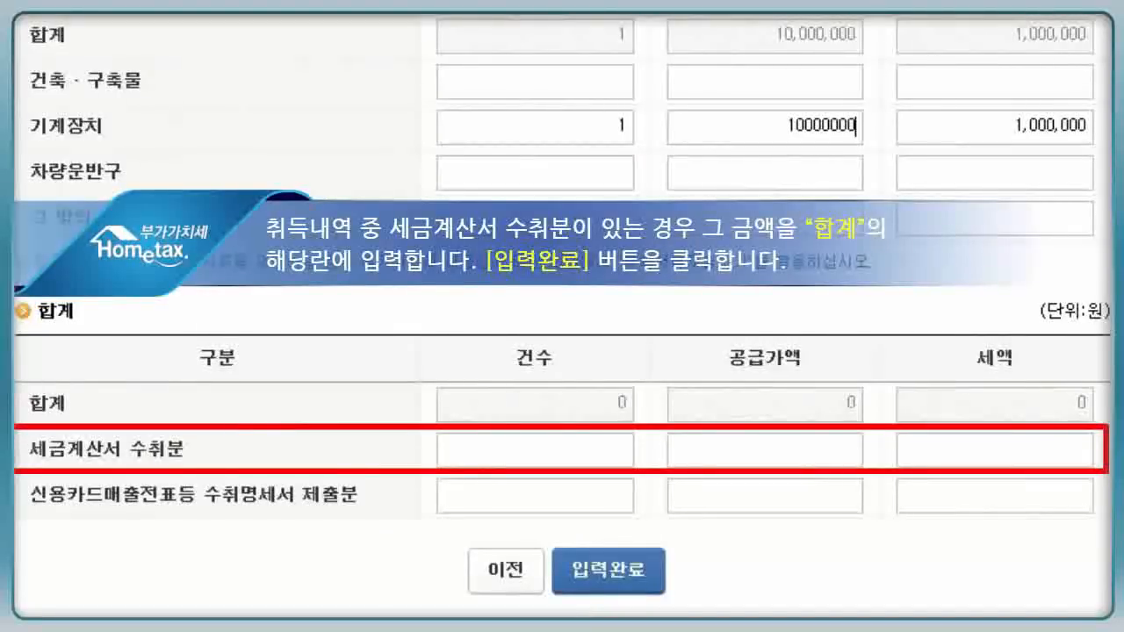
click(534, 449)
text(1)
click(829, 457)
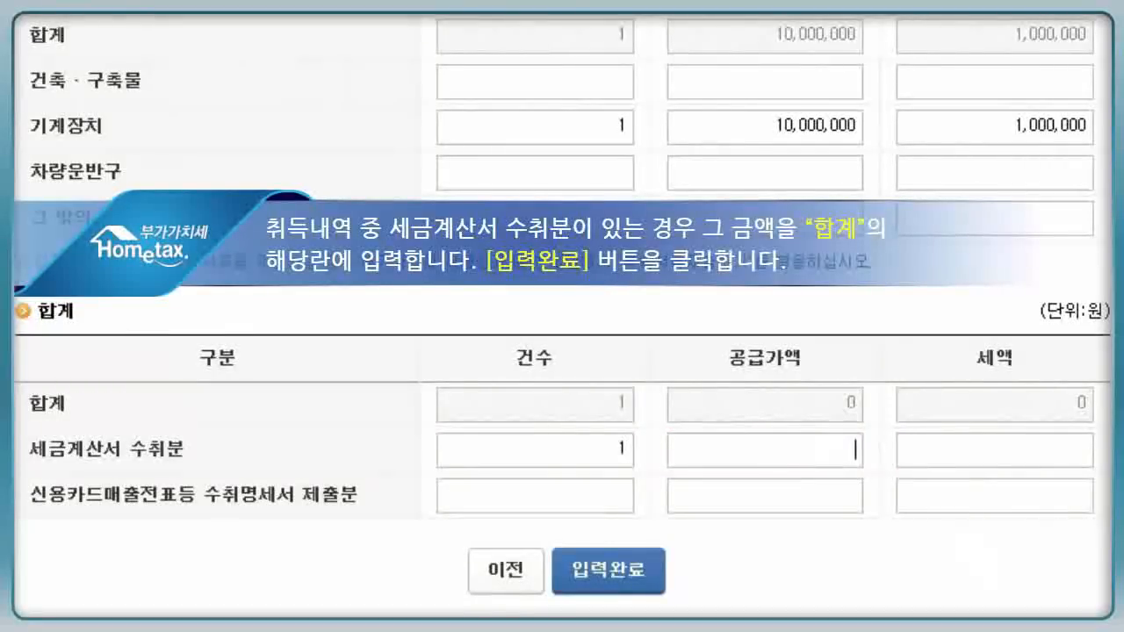
text(10000000)
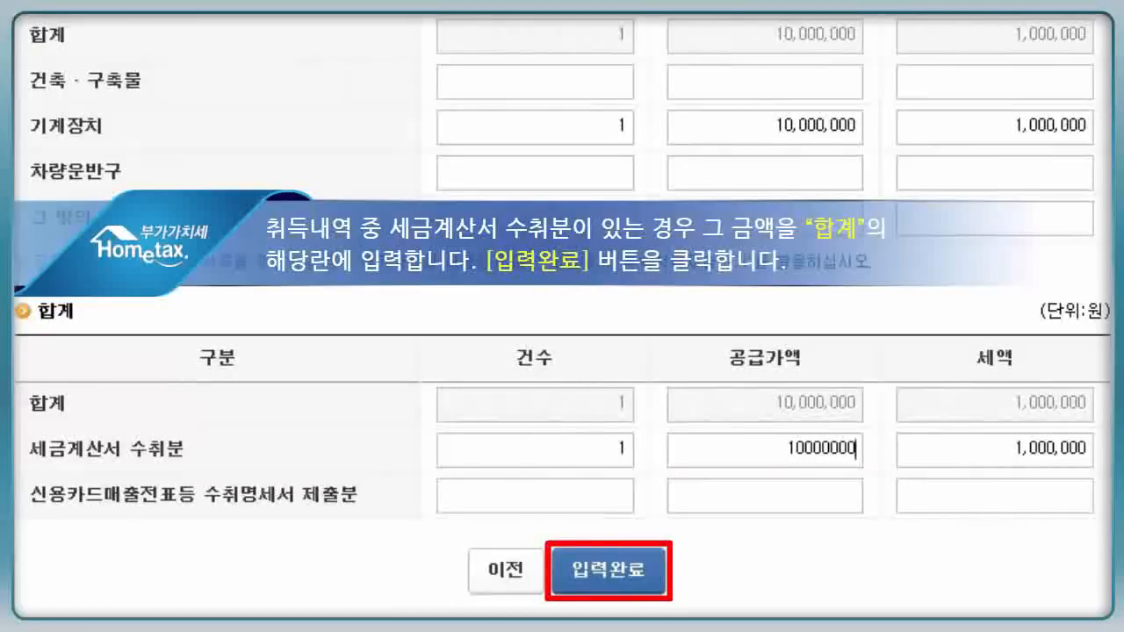
click(618, 571)
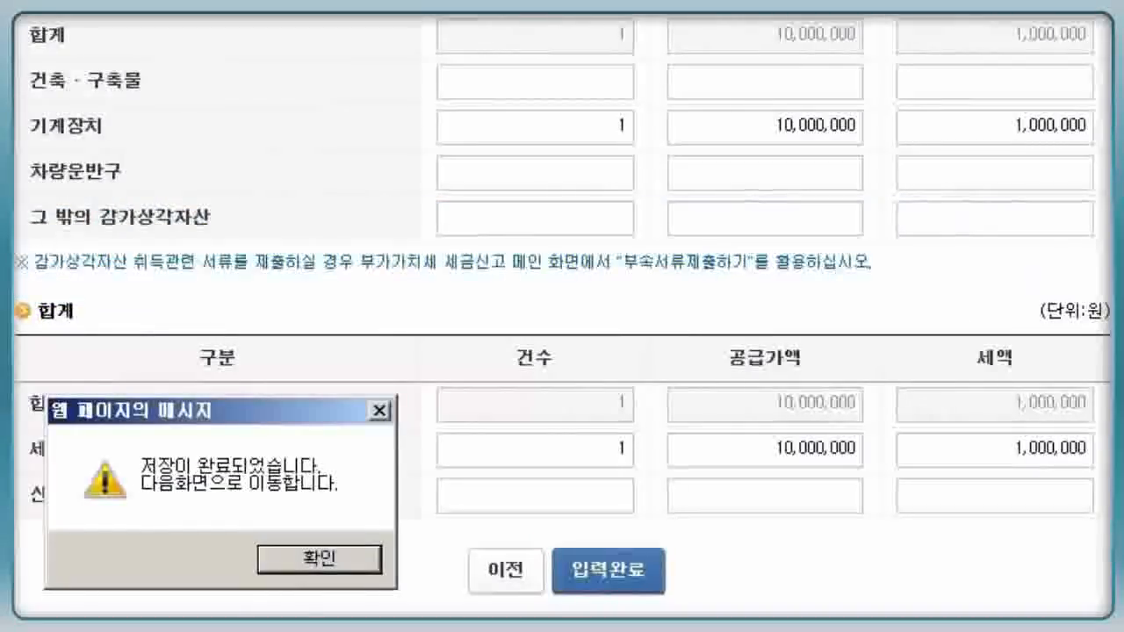
click(326, 553)
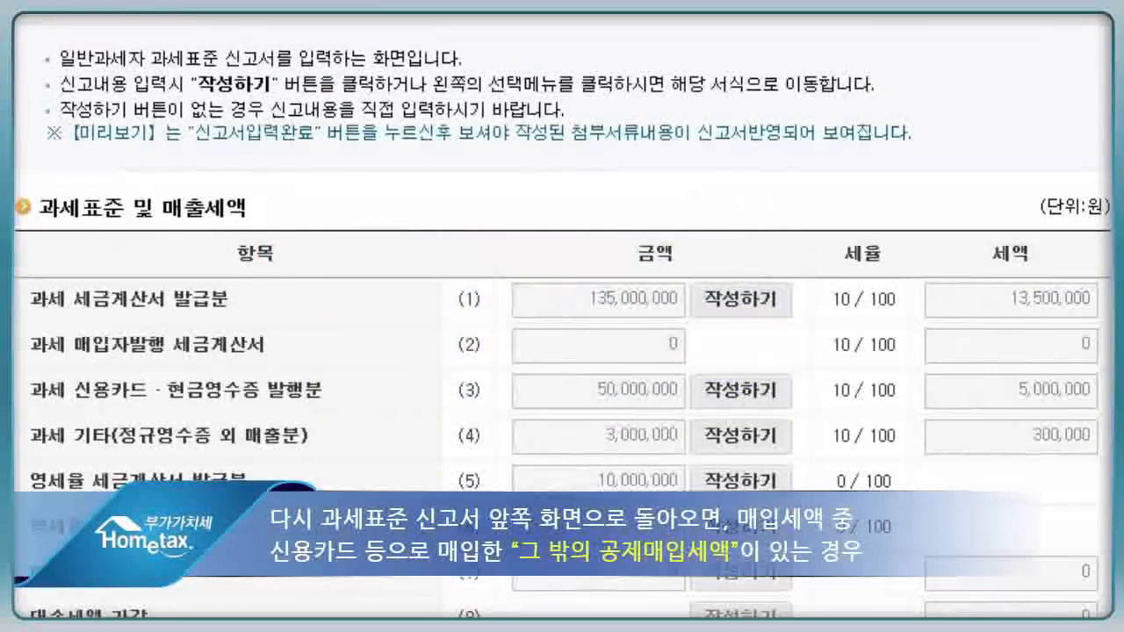
- Open the credit card receipt statement for general purchases (신용카드매출전표등 수령명세서 제출분 일반매입) under other deductible input tax (14)
scroll(562, 316, down, 1)
scroll(562, 316, down, 8)
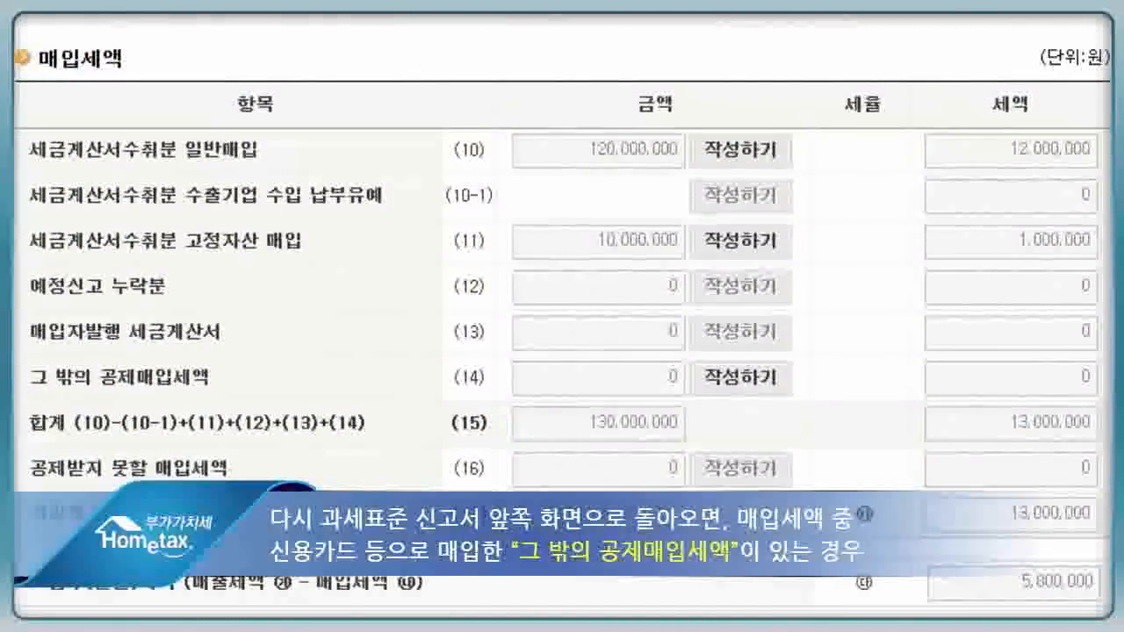
scroll(561, 316, down, 1)
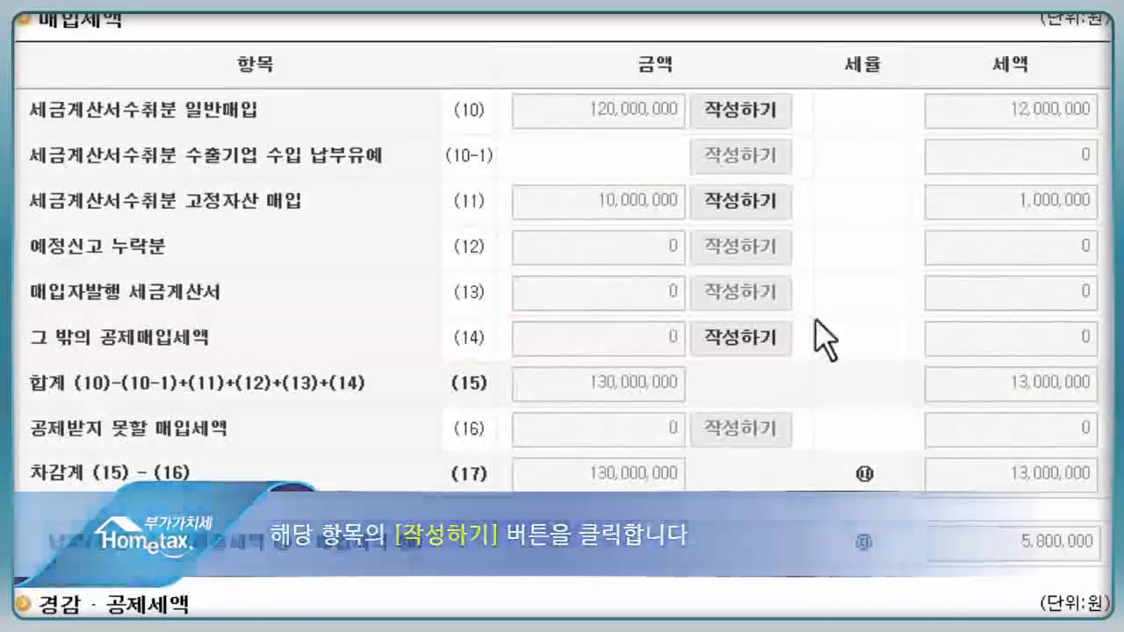
click(778, 342)
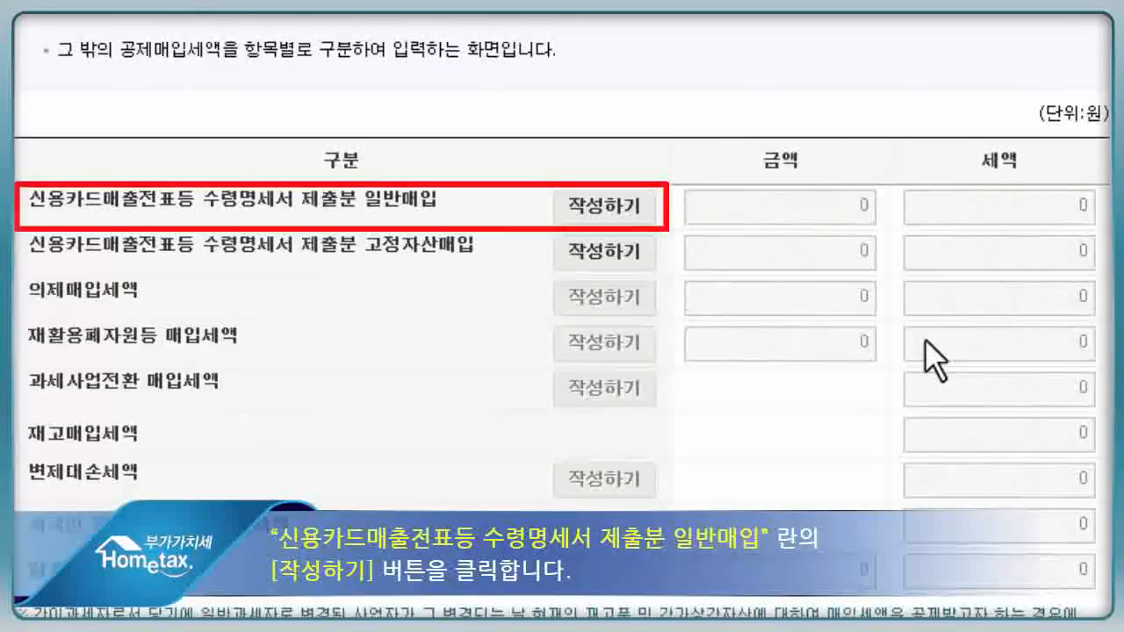
click(617, 210)
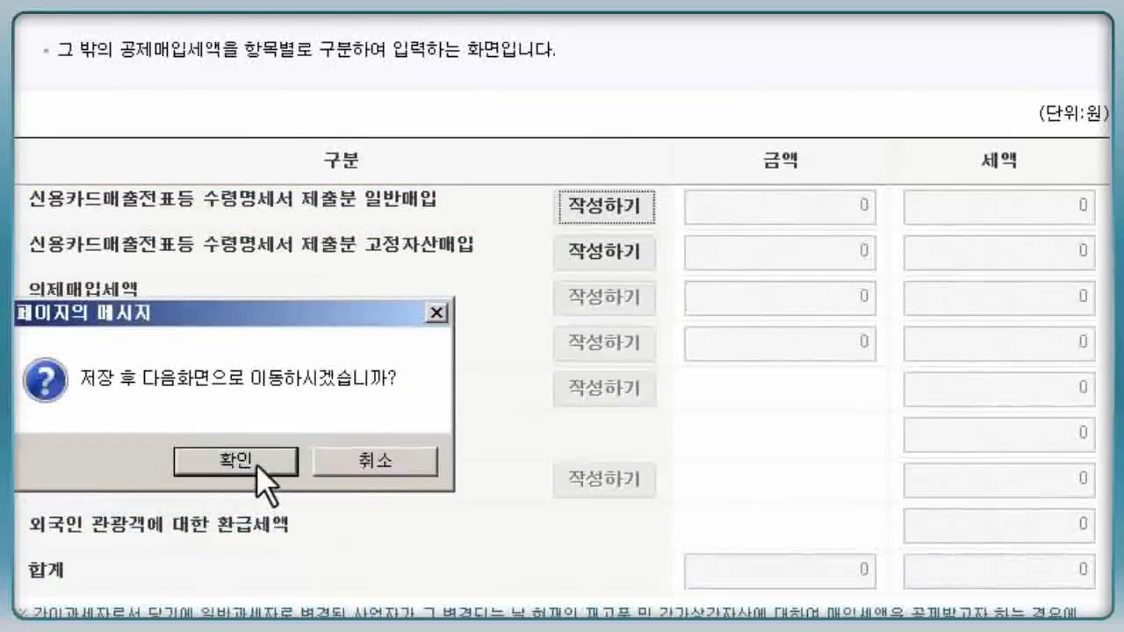
click(256, 463)
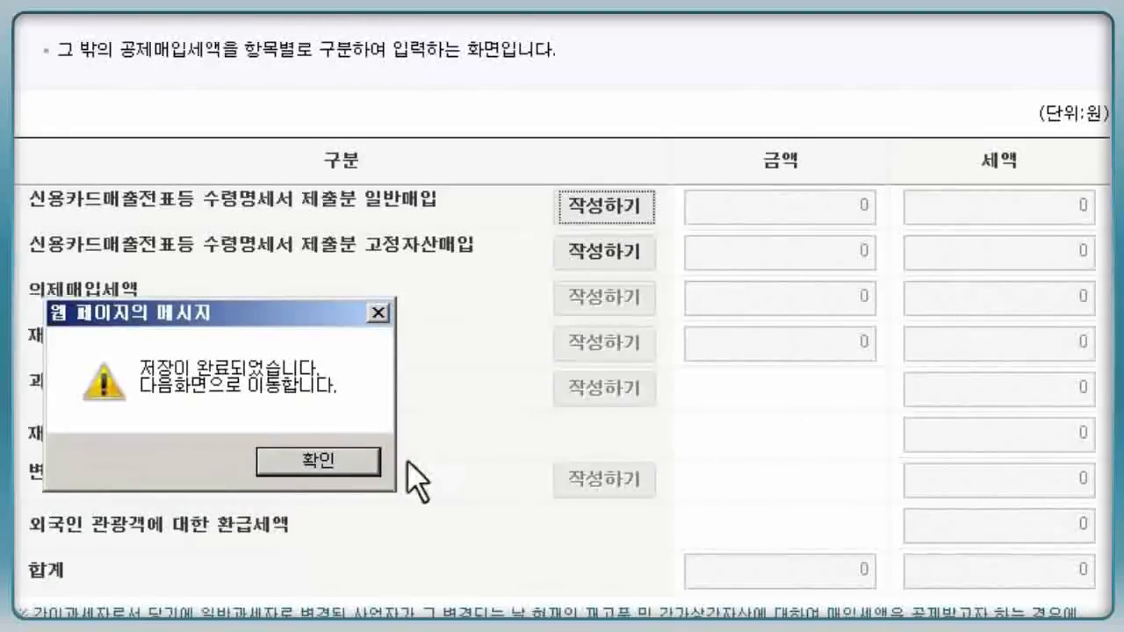
click(351, 464)
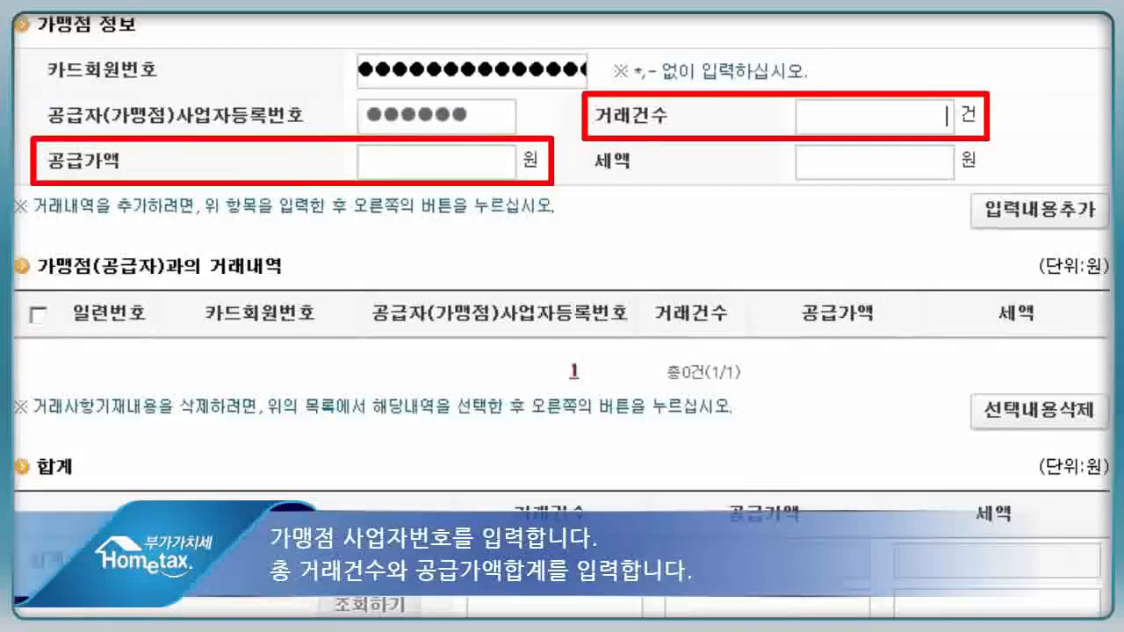
- Add the merchant's transactions with 6 transactions, supply value 1,500,000 won and tax 150,000 won, and complete the card receipt statement
text(6)
click(409, 165)
text(1500000)
click(897, 163)
text(150000)
click(920, 235)
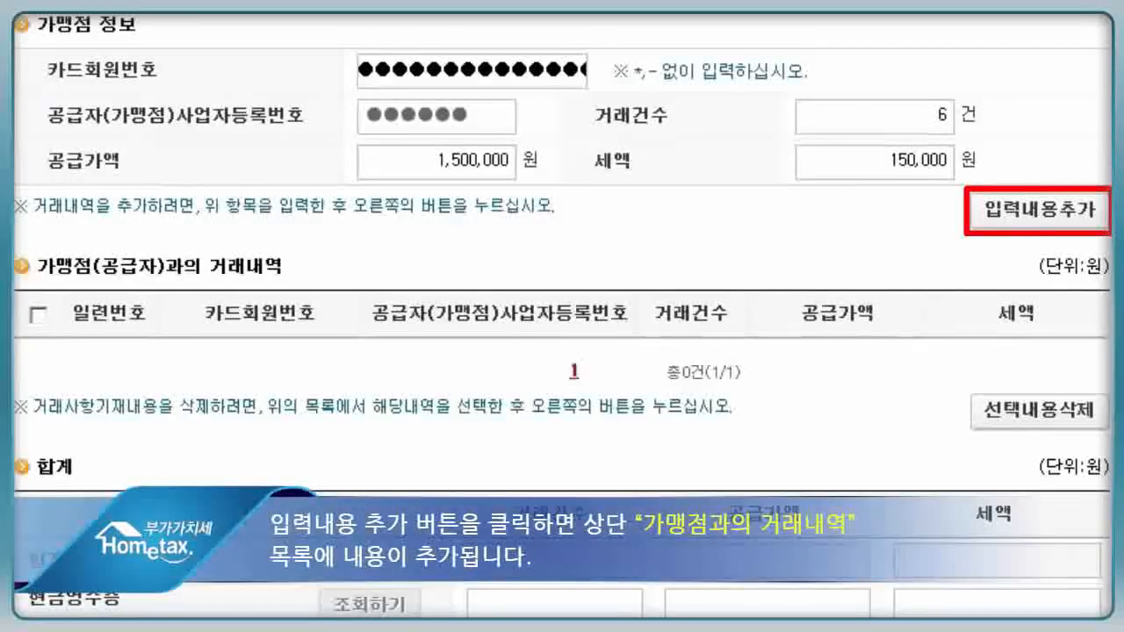
click(976, 225)
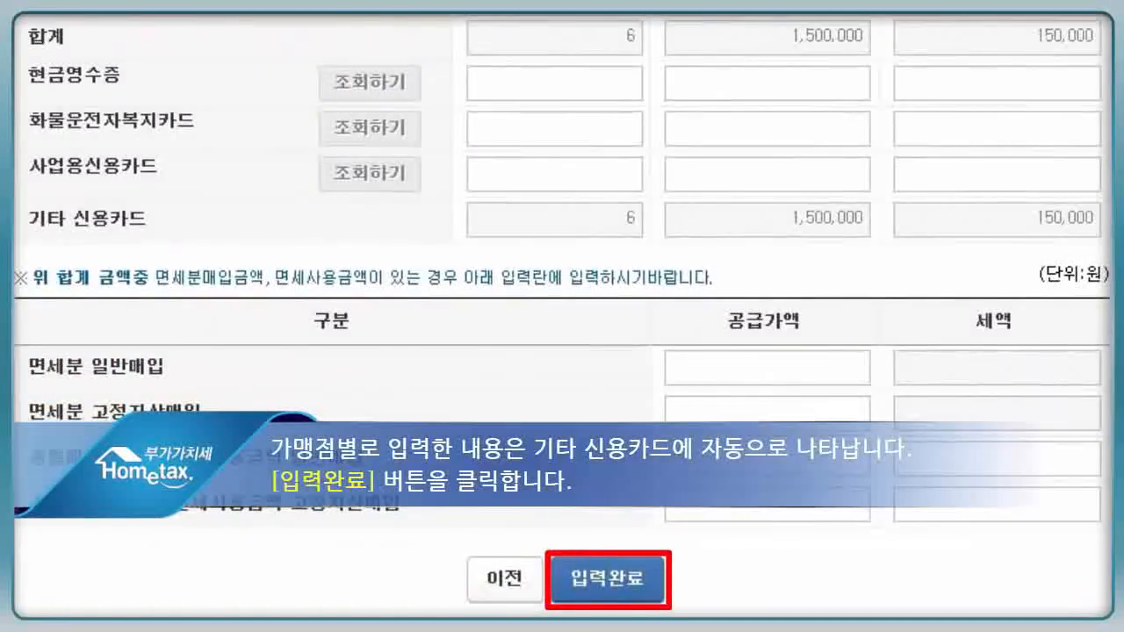
click(625, 583)
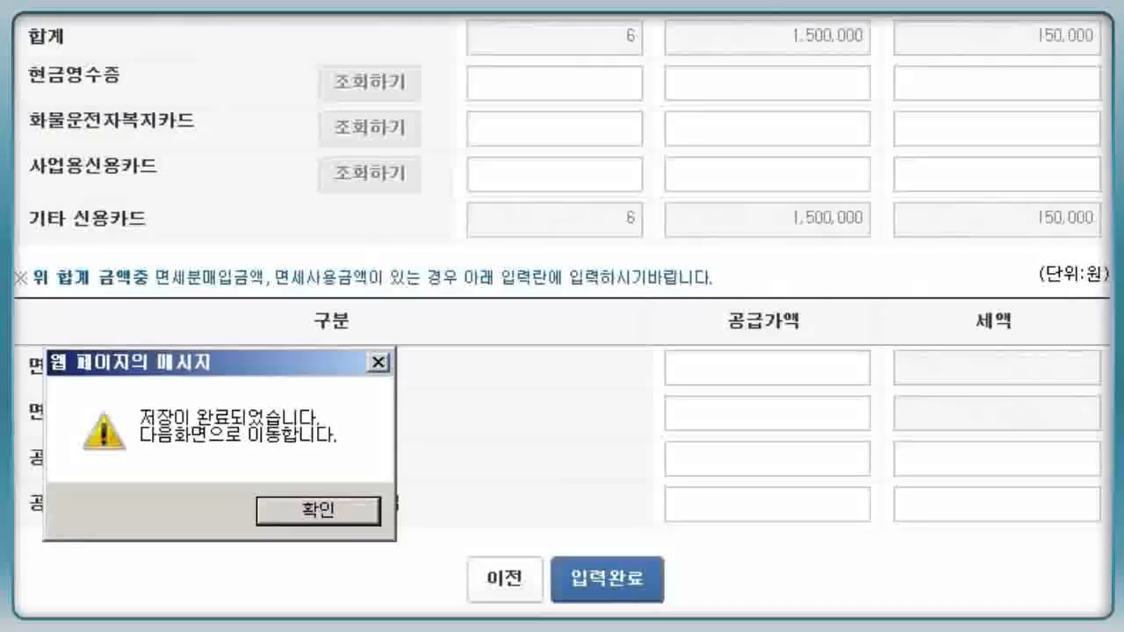
click(315, 514)
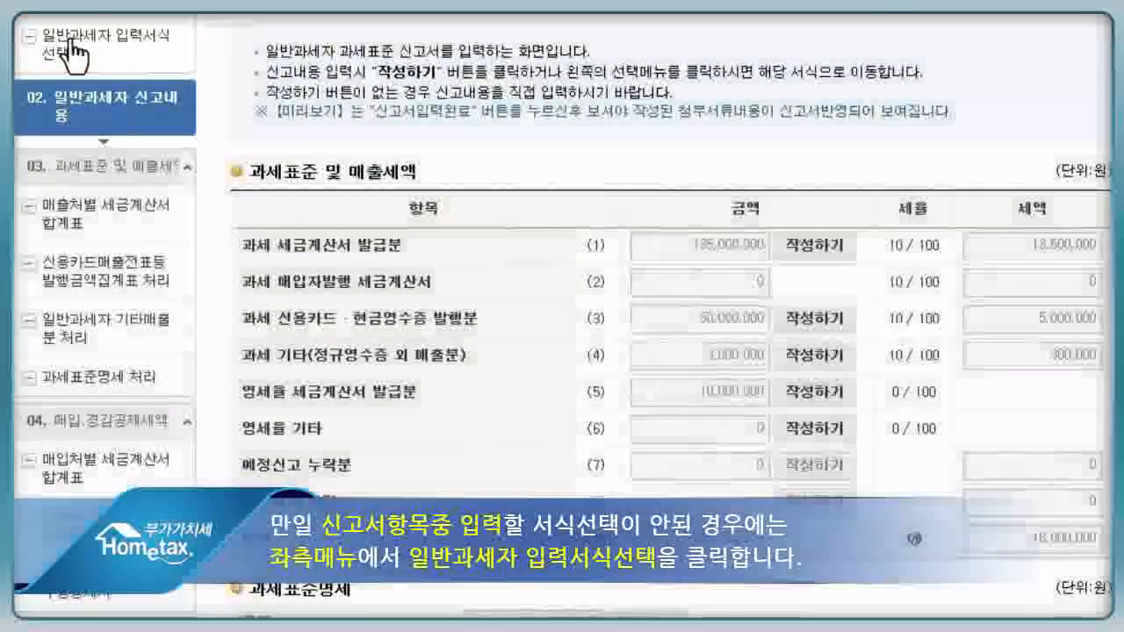
- Add both non-deductible input tax forms, 공제받지못할 매입세액 명세서 and 공제받지 못할 매입세액(대손처분 받은 세액), to the general taxpayer form selection and save it
click(75, 51)
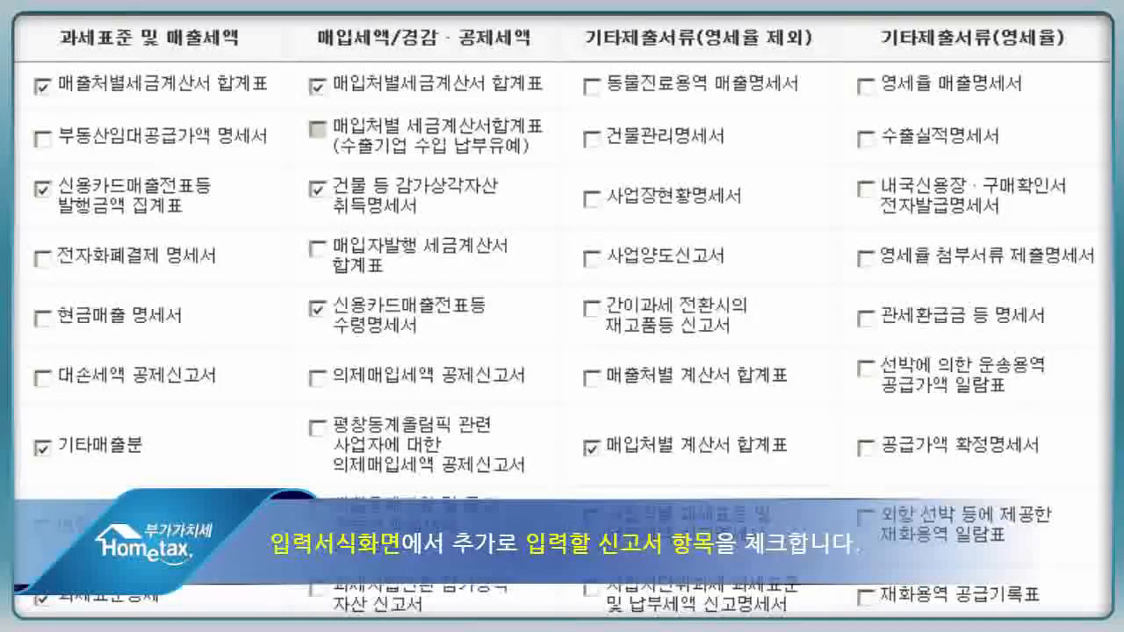
scroll(562, 316, down, 5)
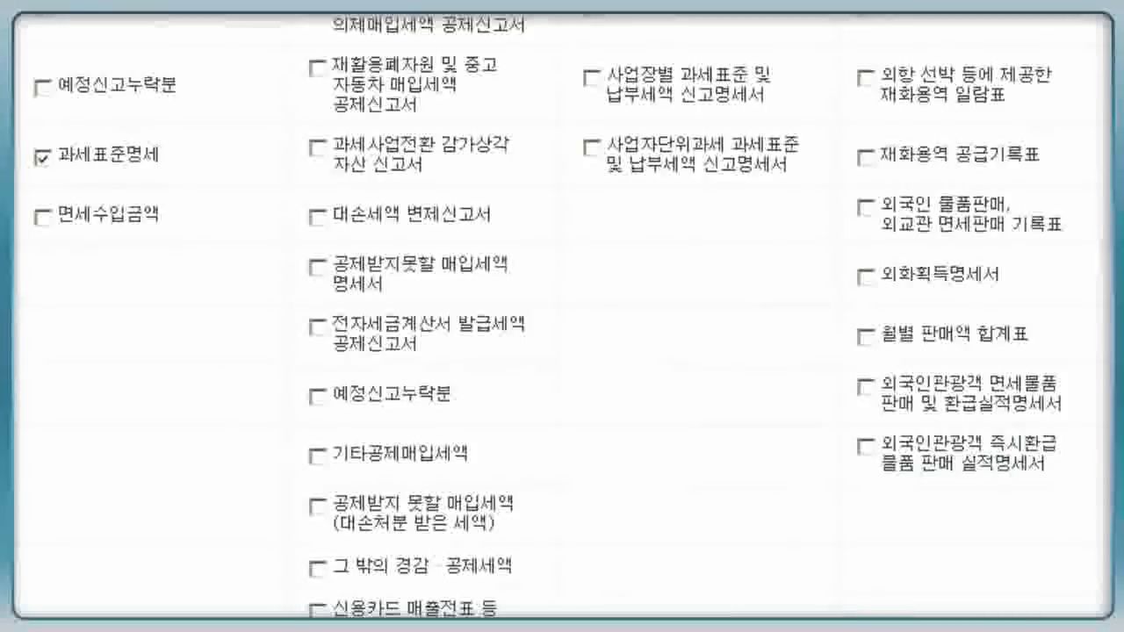
scroll(562, 316, down, 1)
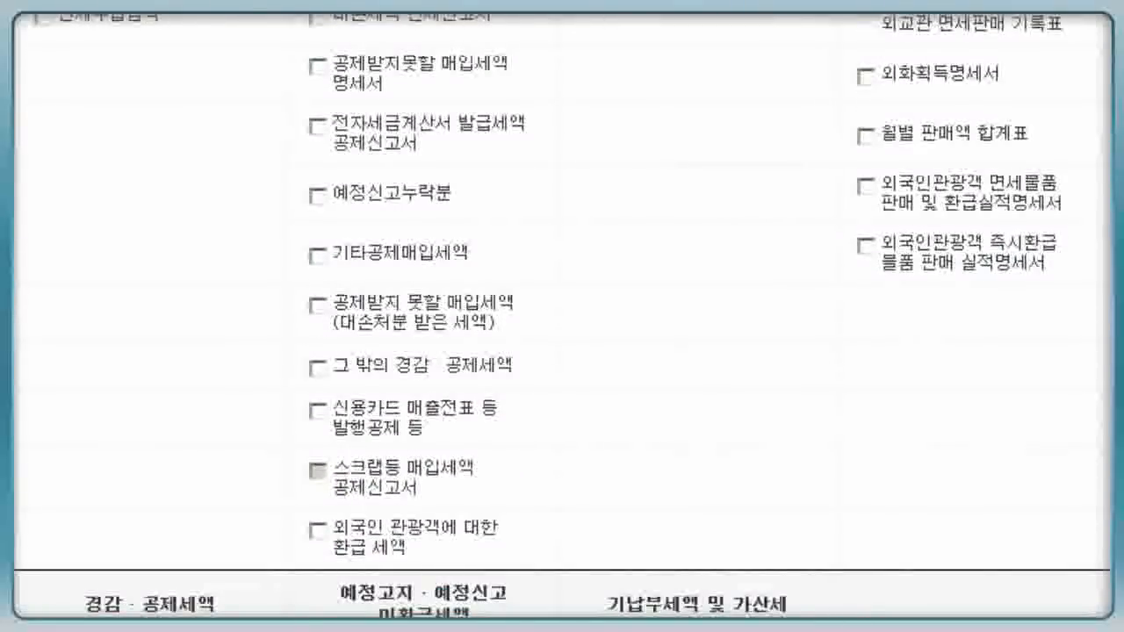
click(317, 305)
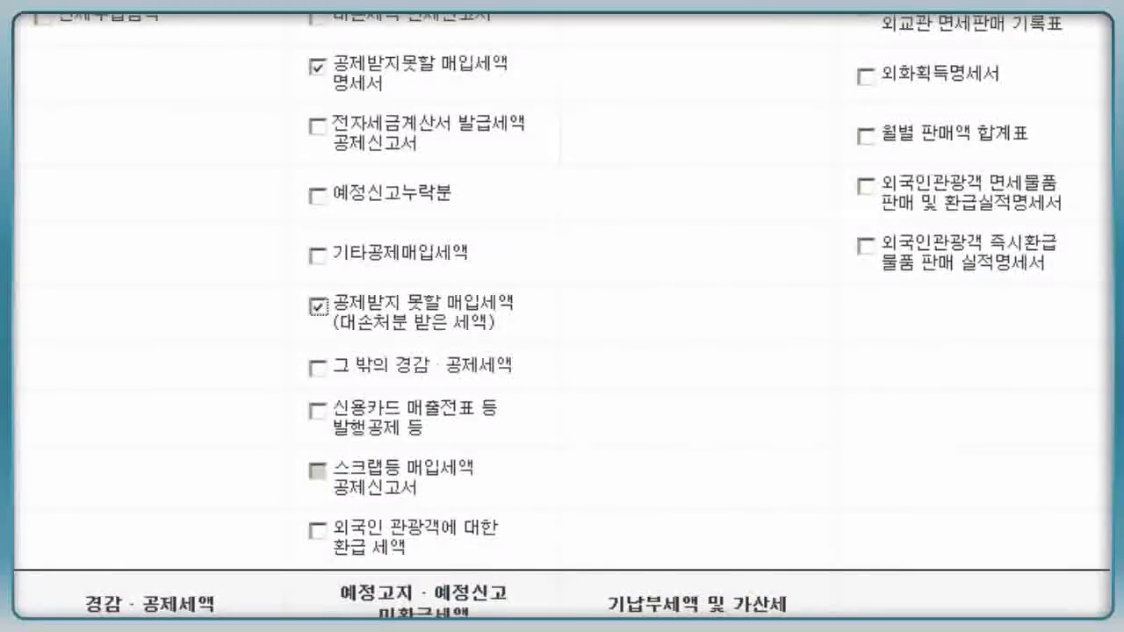
scroll(562, 316, down, 3)
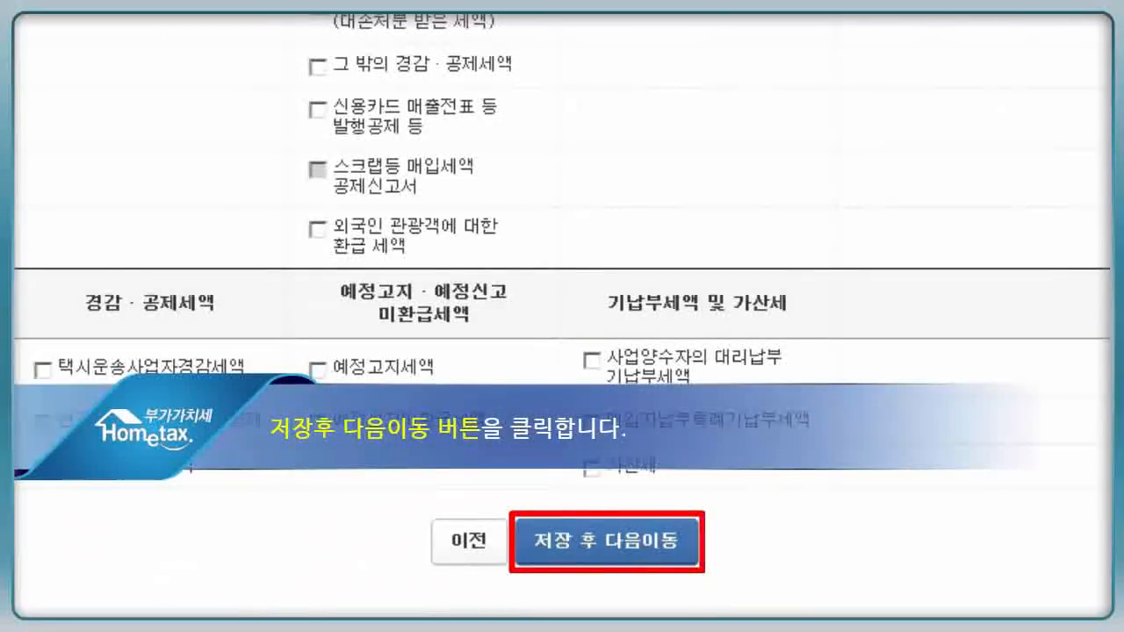
click(646, 560)
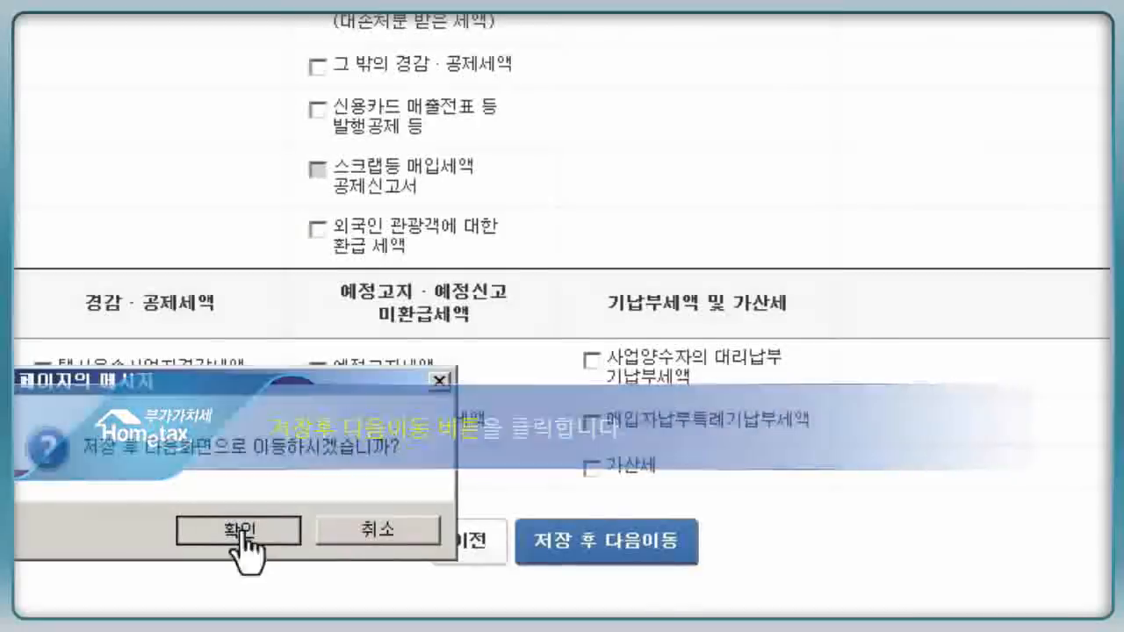
click(239, 530)
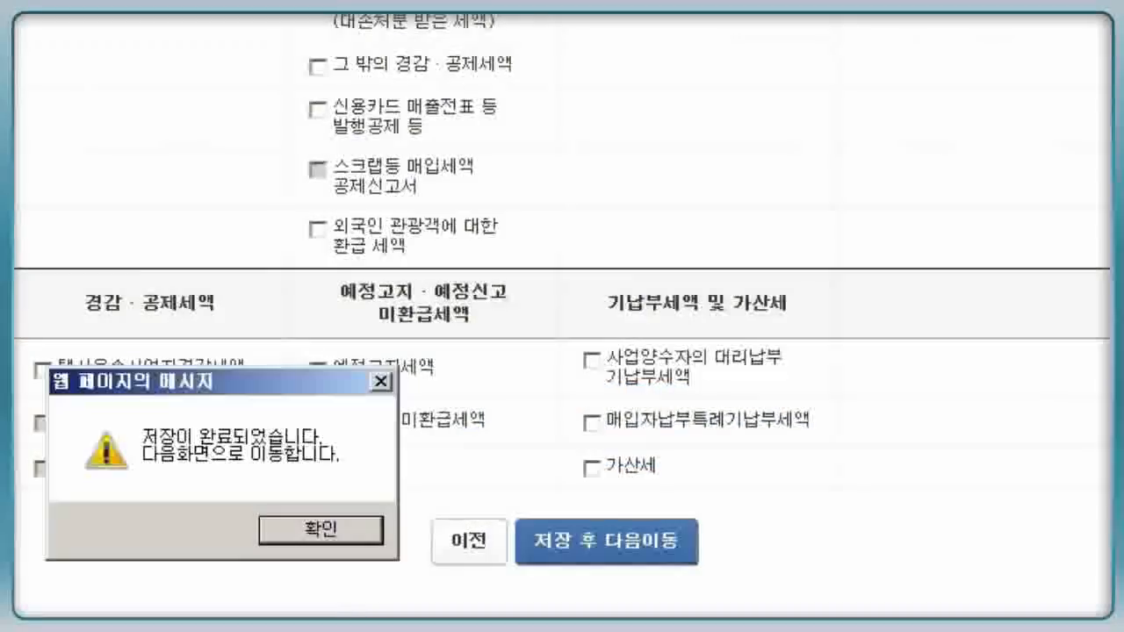
click(330, 529)
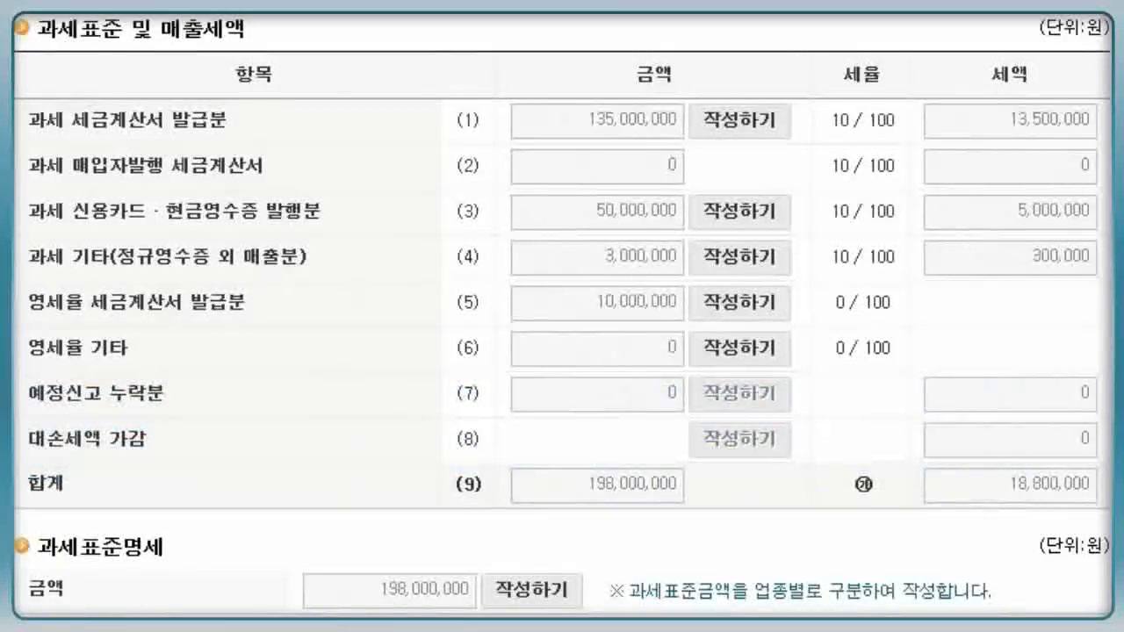
- Open the non-deductible input tax statement for item (16) and start filling in its 공제받지 못할 매입세액 details
scroll(562, 316, down, 5)
scroll(562, 316, down, 3)
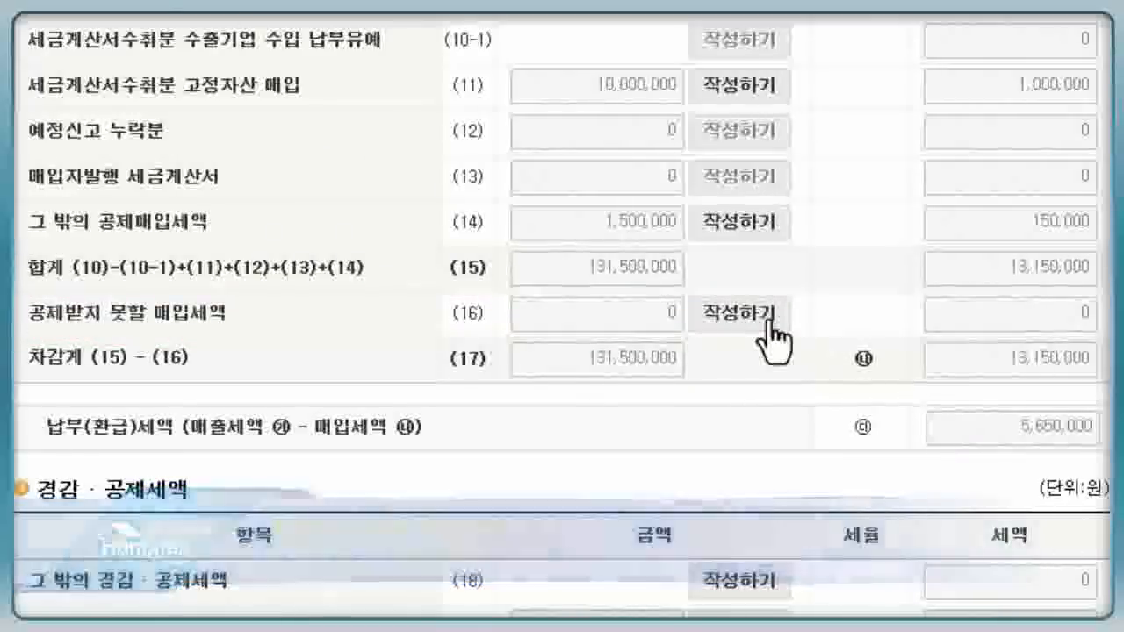
click(742, 314)
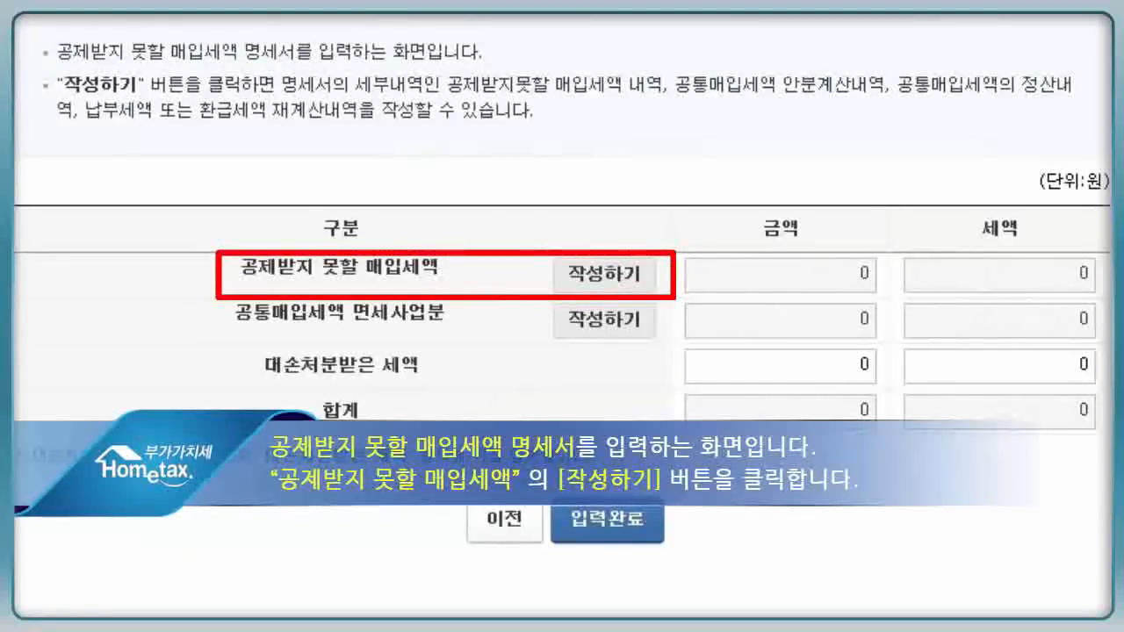
click(632, 277)
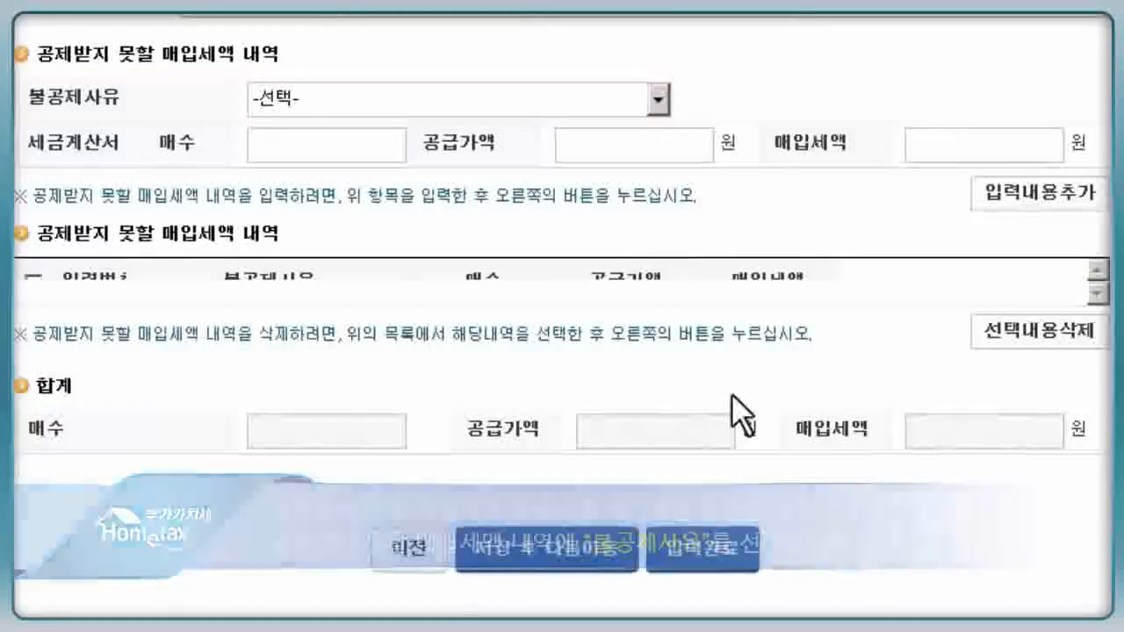
- Add a non-deductible entry for 사업과 직접 관련없는 지출 with 1 tax invoice, supply value 20,000,000 won and input tax 2,000,000 won
click(658, 99)
click(606, 167)
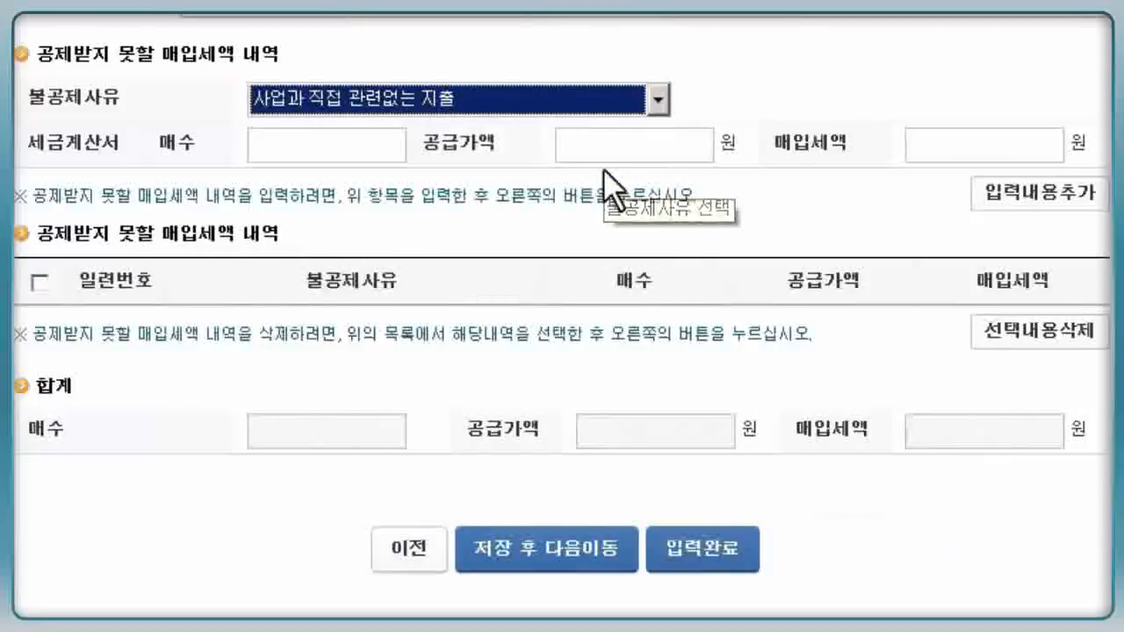
click(319, 151)
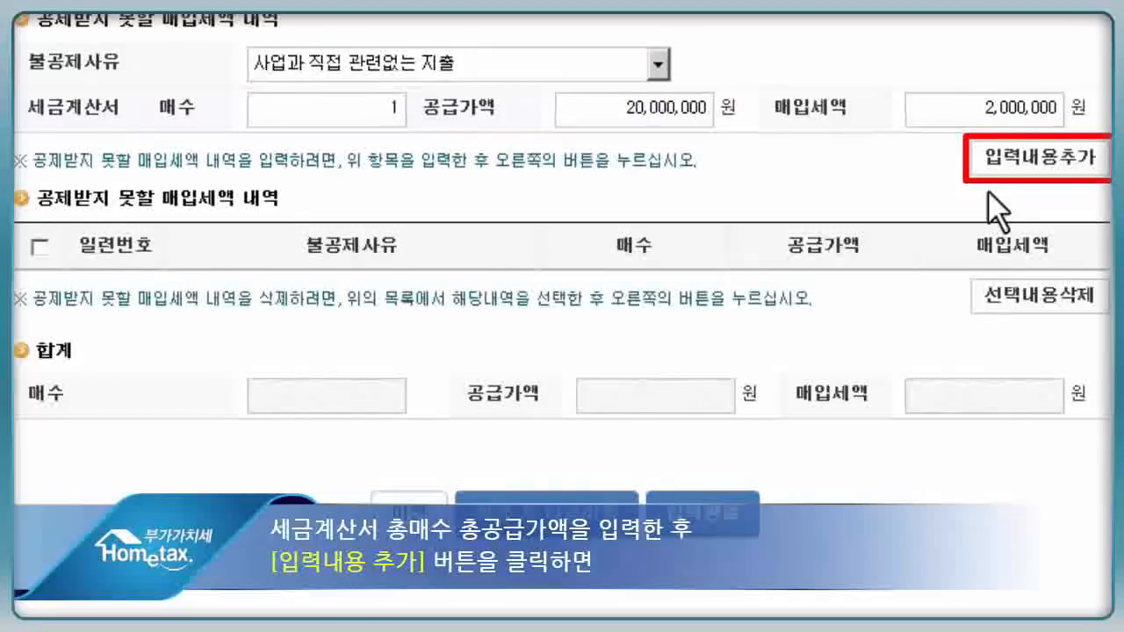
click(1018, 160)
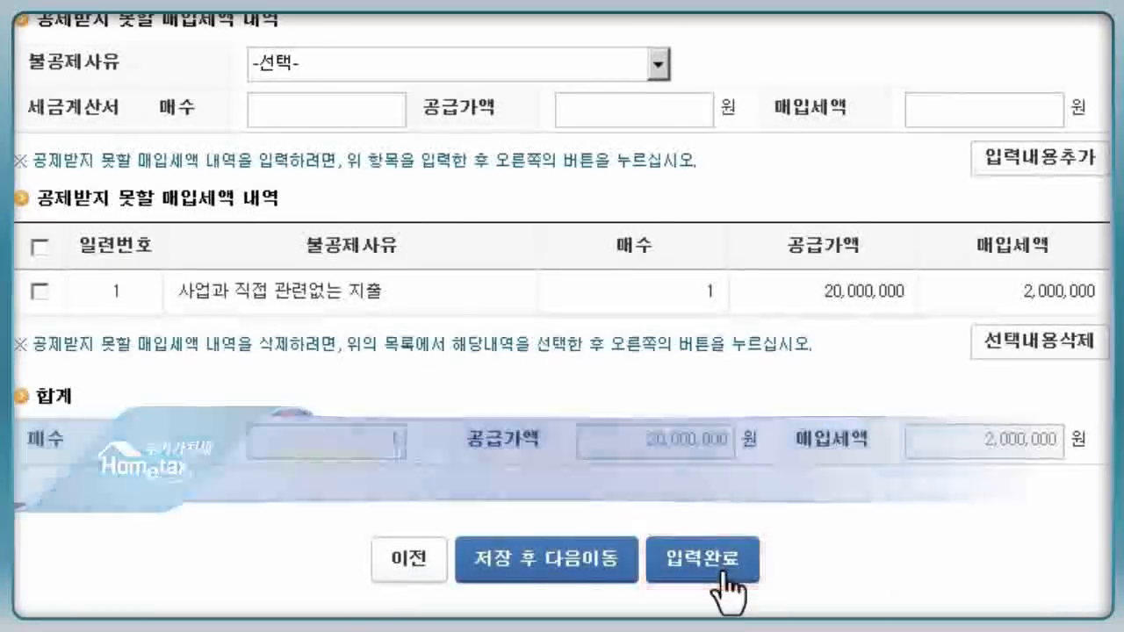
- Complete the non-deductible input tax details and their parent statement, returning to the main return form
click(719, 581)
click(302, 452)
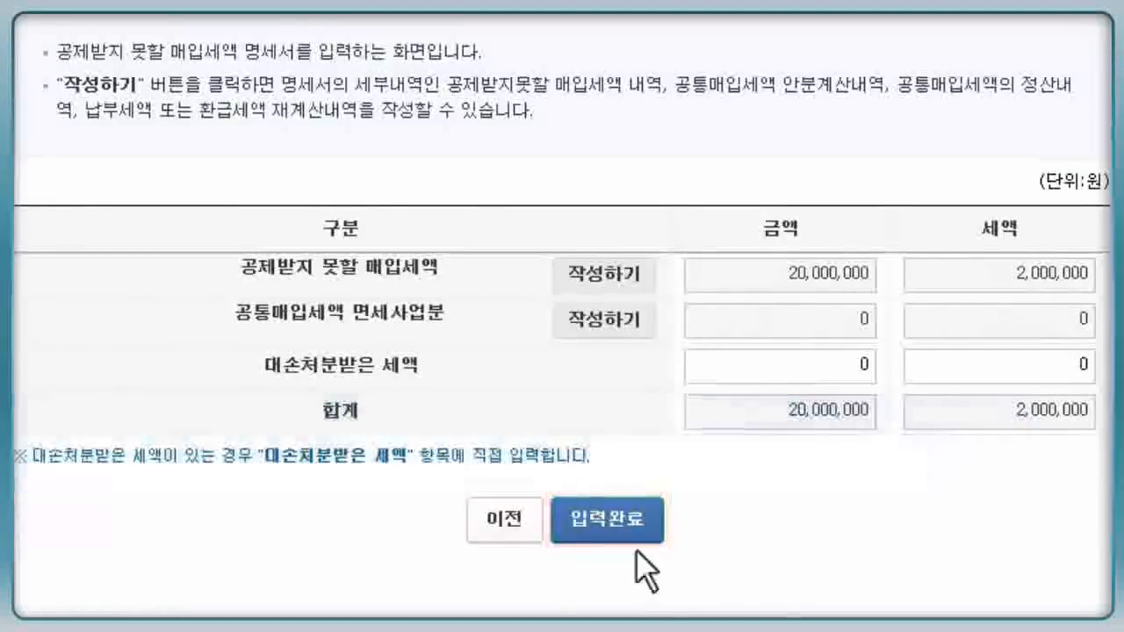
click(606, 531)
click(238, 613)
click(323, 612)
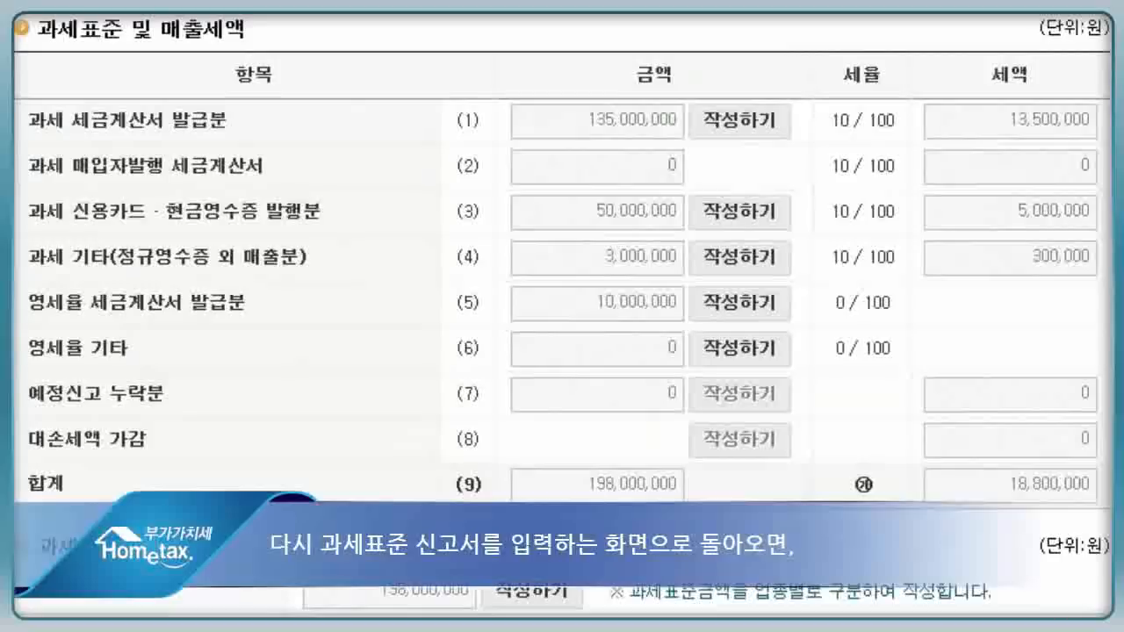
- Add the zero-rated sales statement (영세율 매출명세서) to the form selection and save it
scroll(562, 317, up, 1)
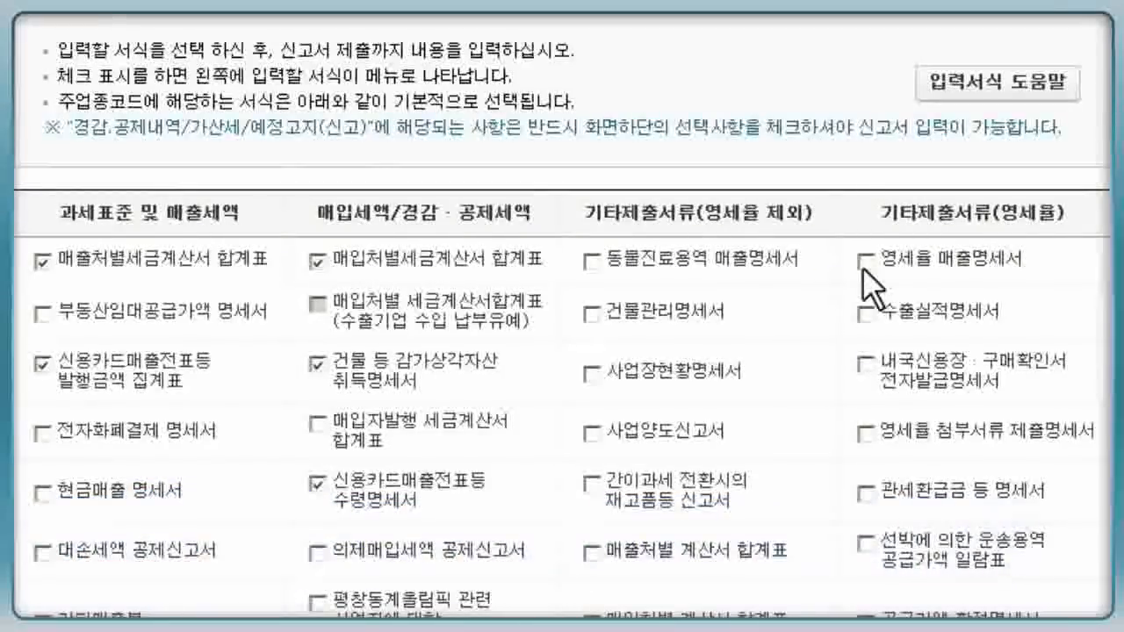
click(862, 268)
scroll(562, 351, down, 5)
scroll(562, 352, down, 8)
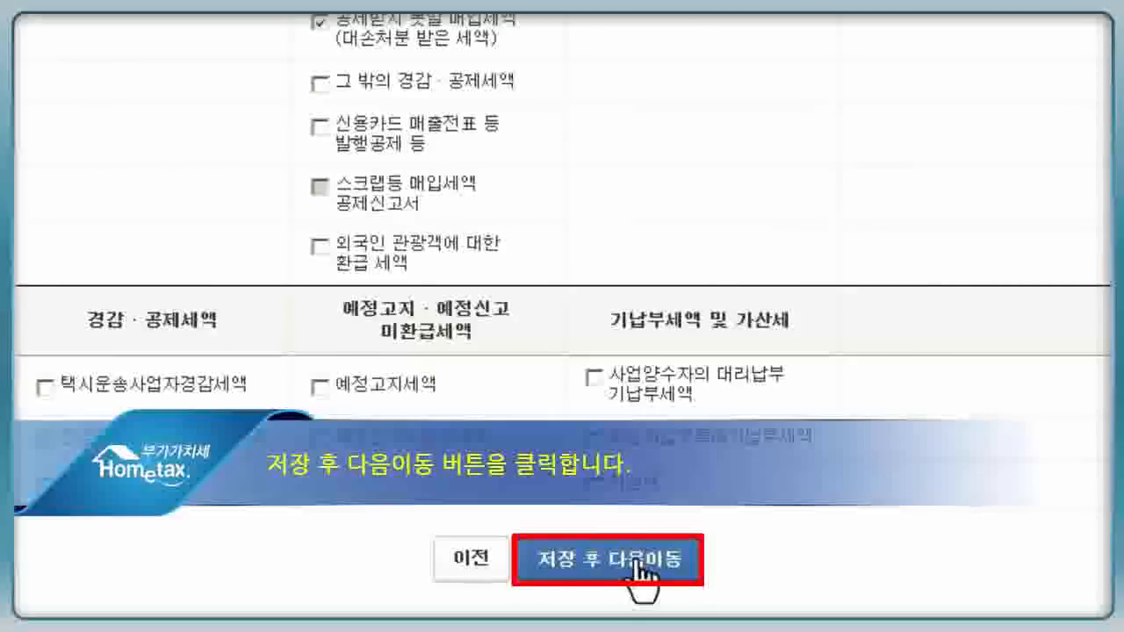
click(640, 566)
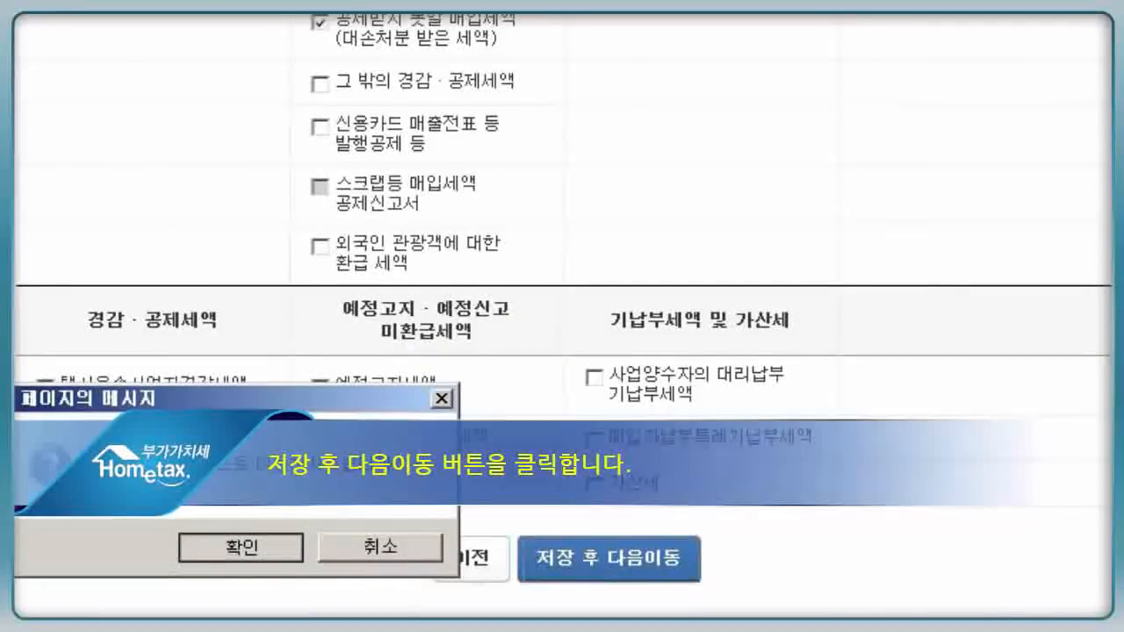
click(241, 547)
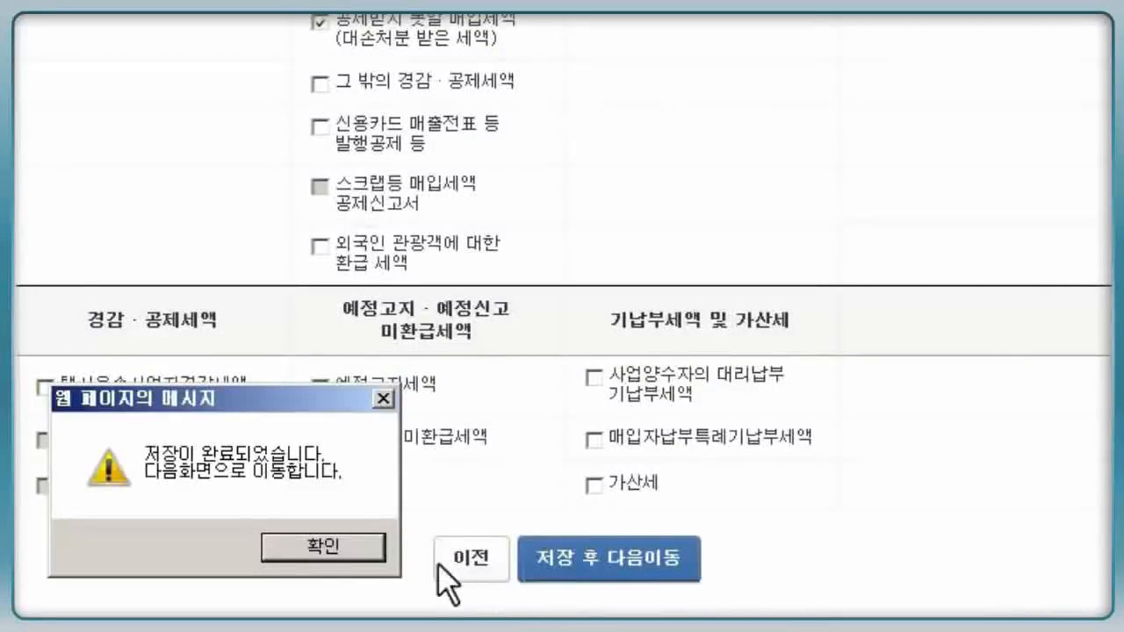
click(299, 544)
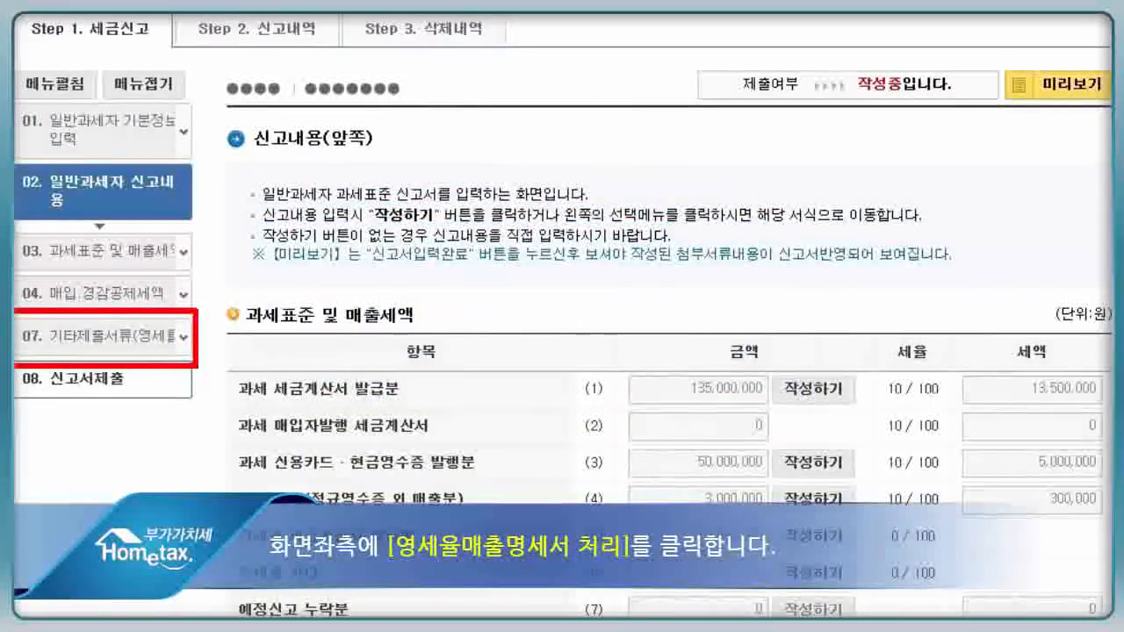
- In the zero-rated sales statement, enter 20,000,000 for direct exports (직접수출) and 10,000,000 for 내국신용장·구매확인서 goods, and complete it
click(145, 355)
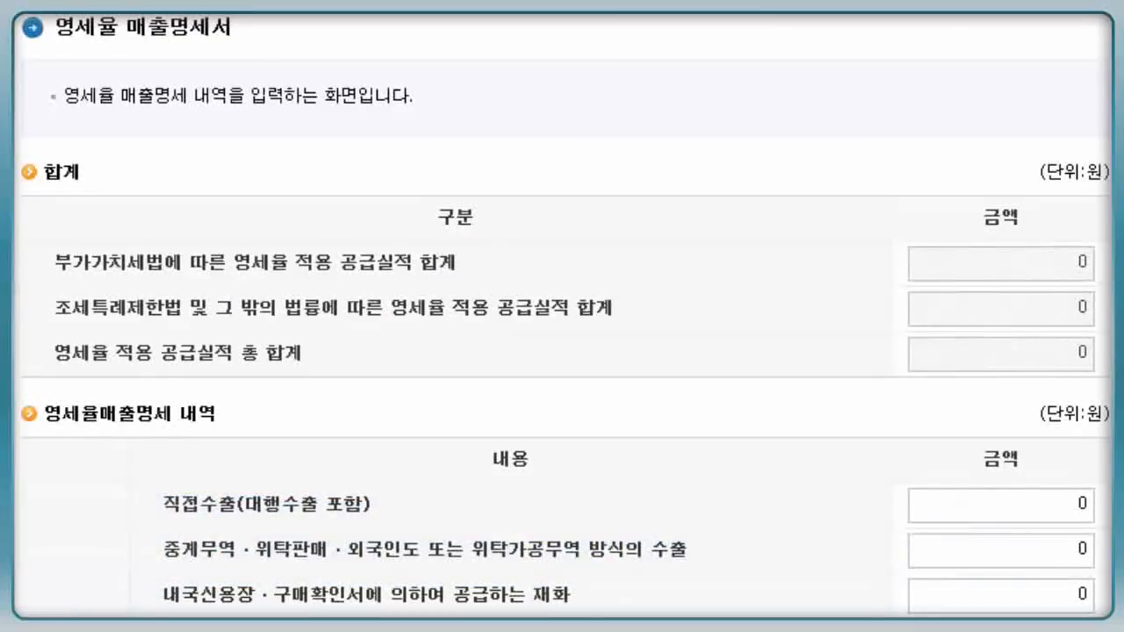
click(1001, 504)
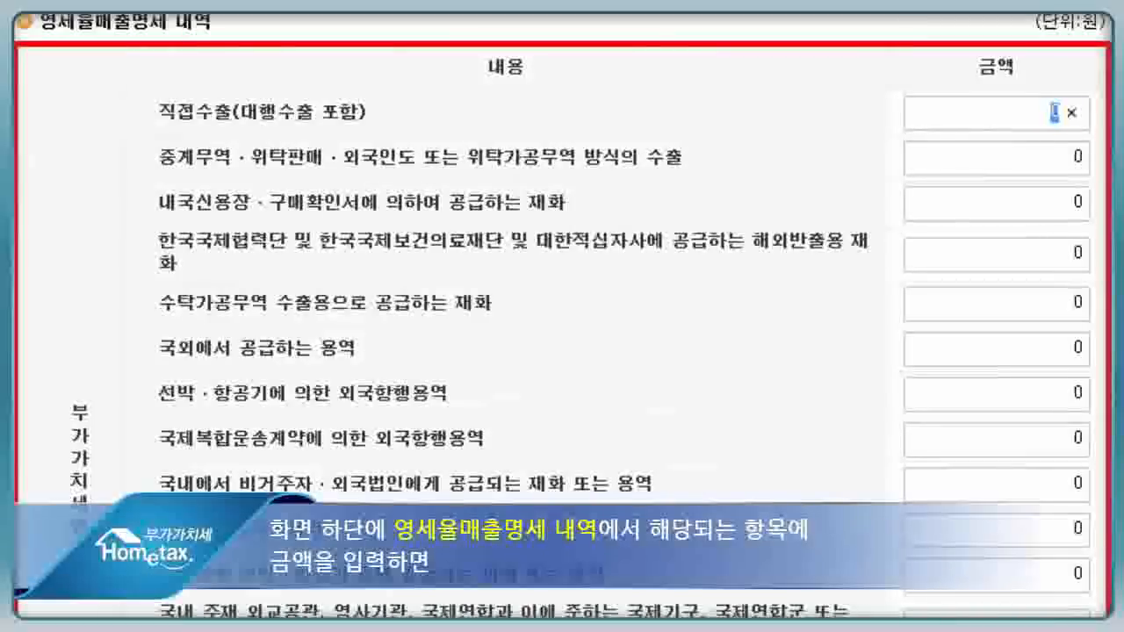
text(20000000)
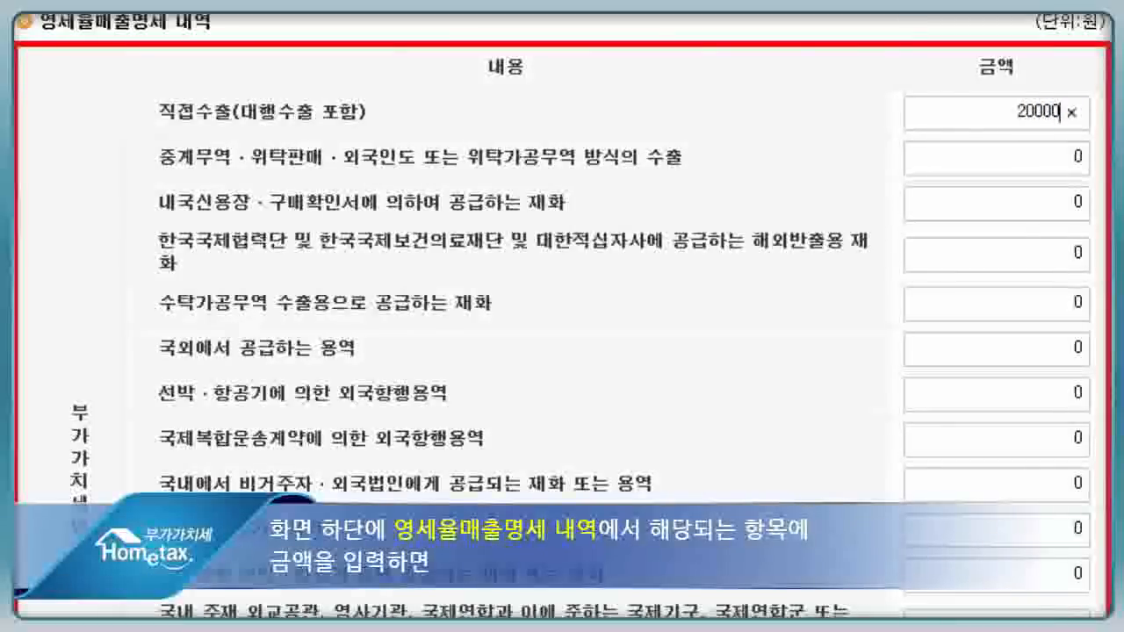
click(997, 202)
text(10000000)
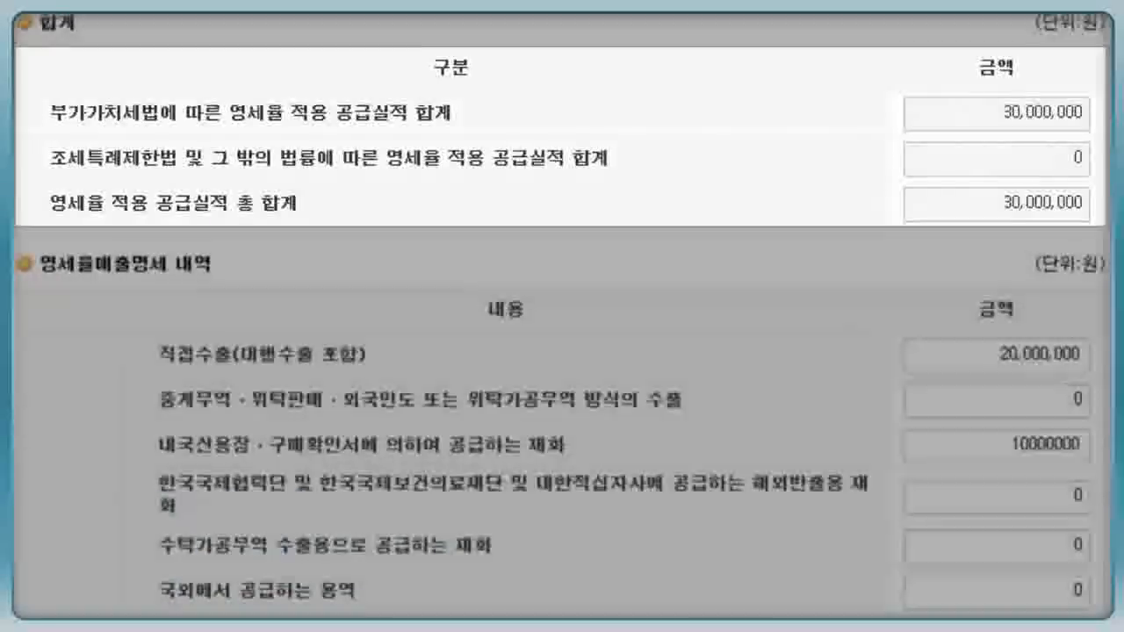
key(Tab)
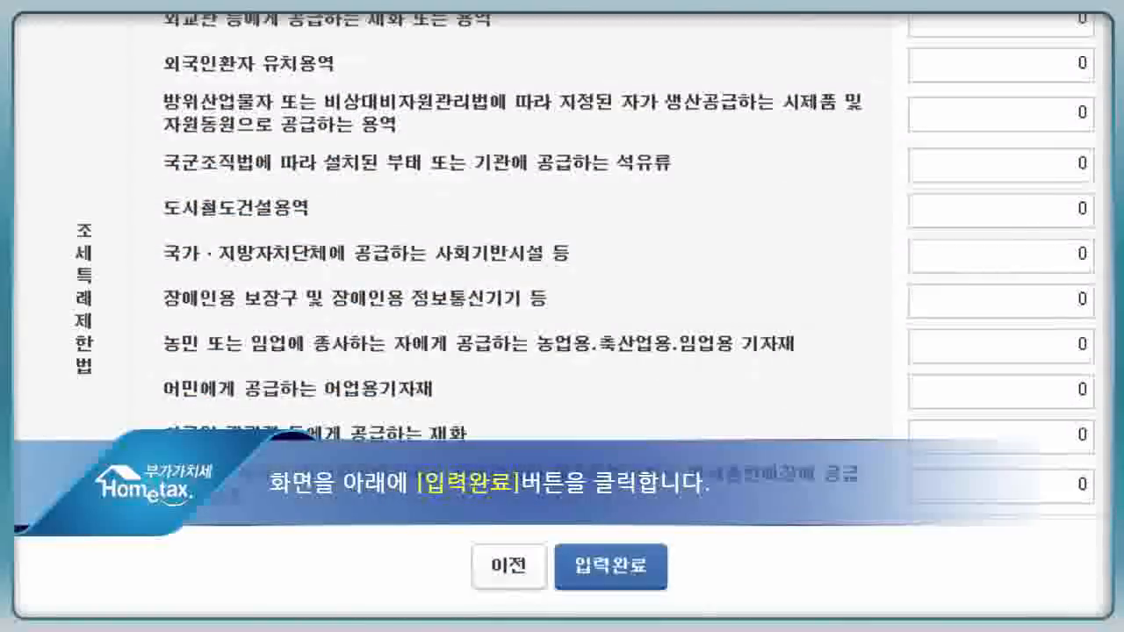
click(625, 580)
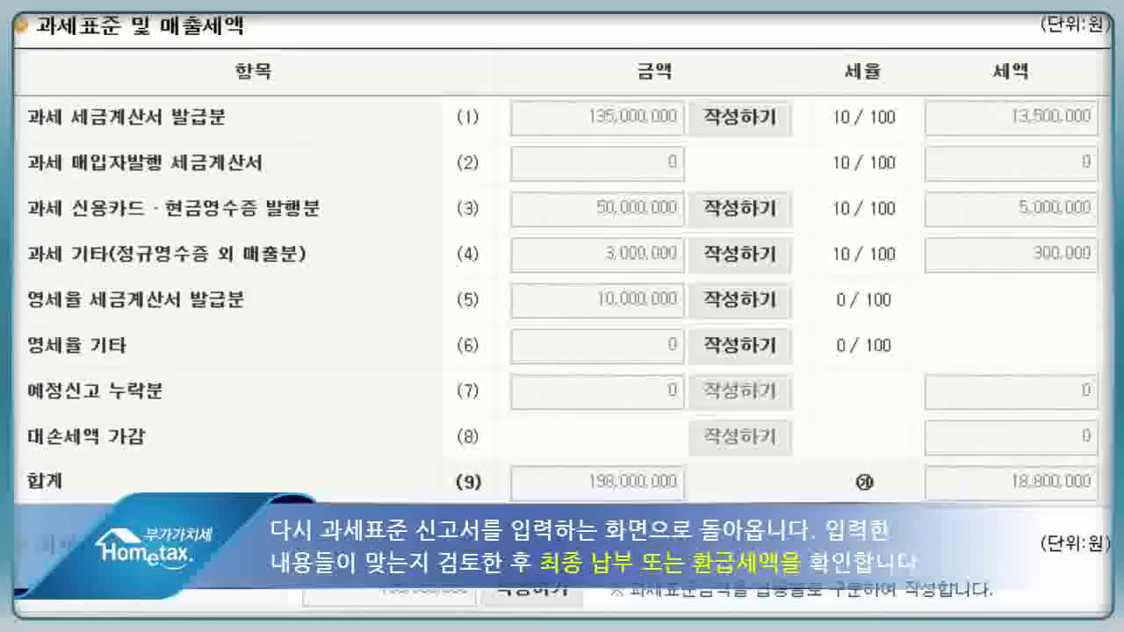
- Review the entered return down to the final payable or refundable tax, and complete and save the return entry
scroll(562, 264, down, 7)
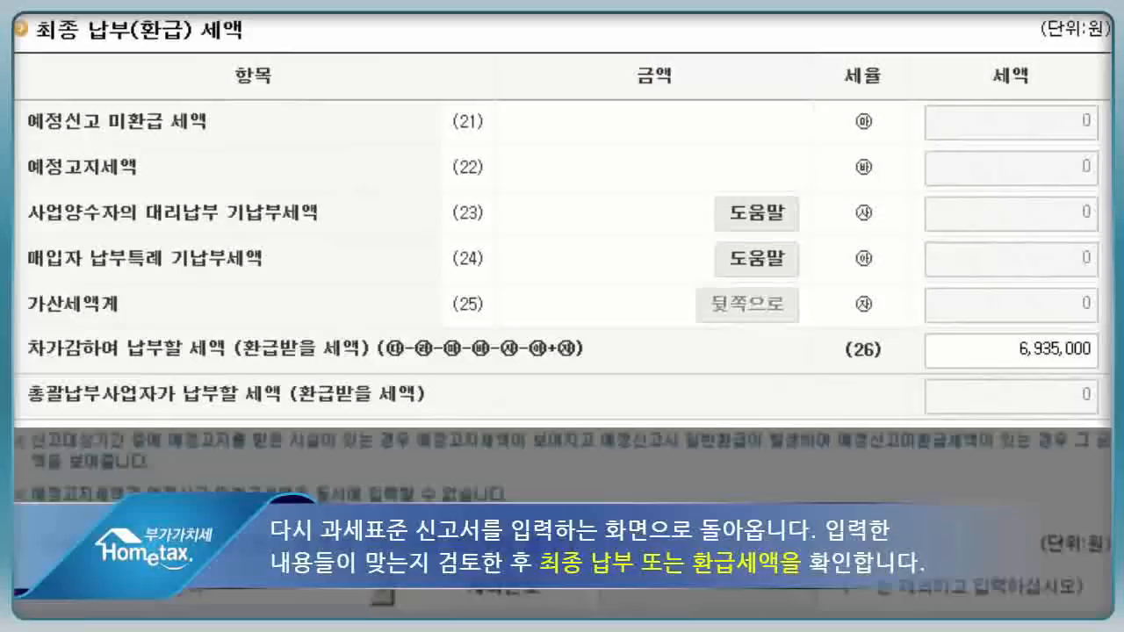
scroll(562, 316, down, 2)
scroll(562, 316, down, 2)
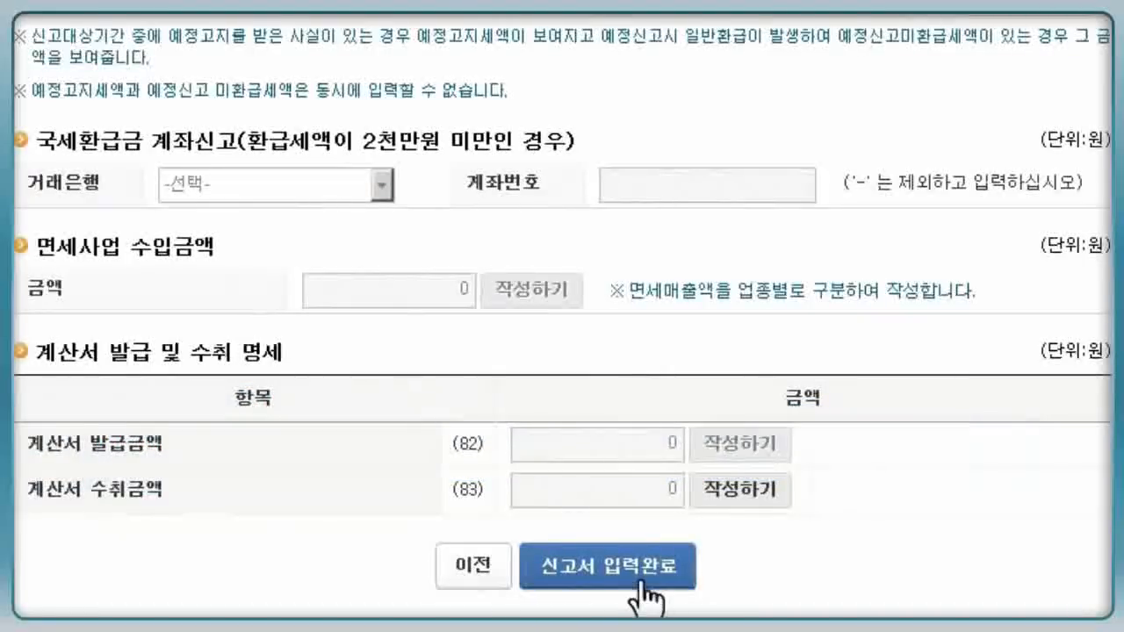
click(638, 587)
click(207, 551)
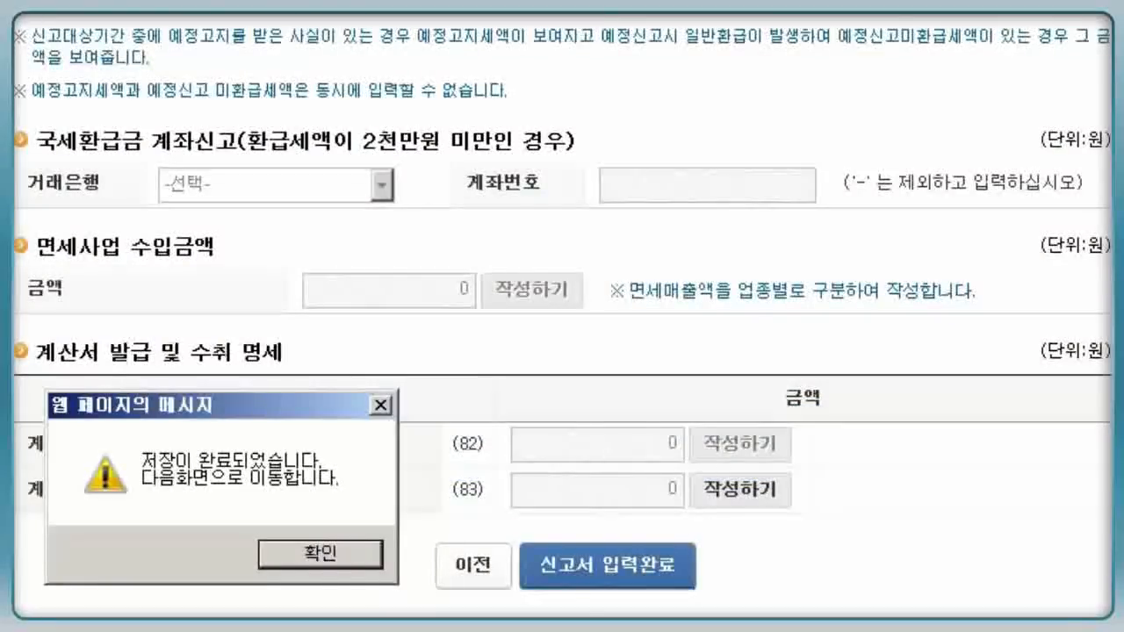
click(264, 562)
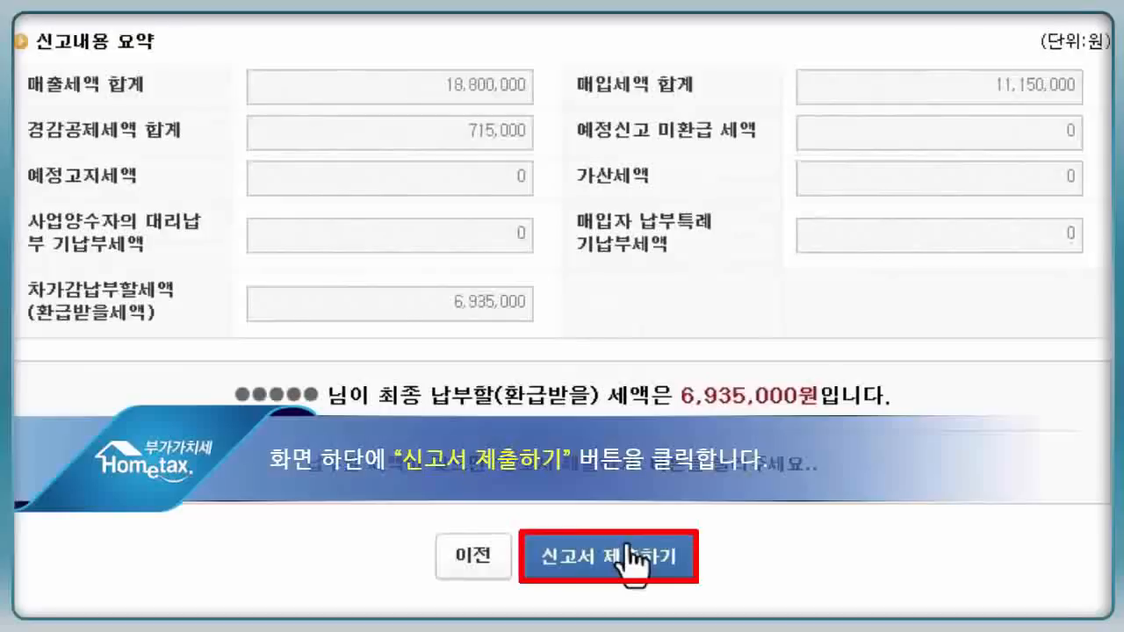
- Submit the VAT return from the filing summary and acknowledge the submission notice
click(628, 561)
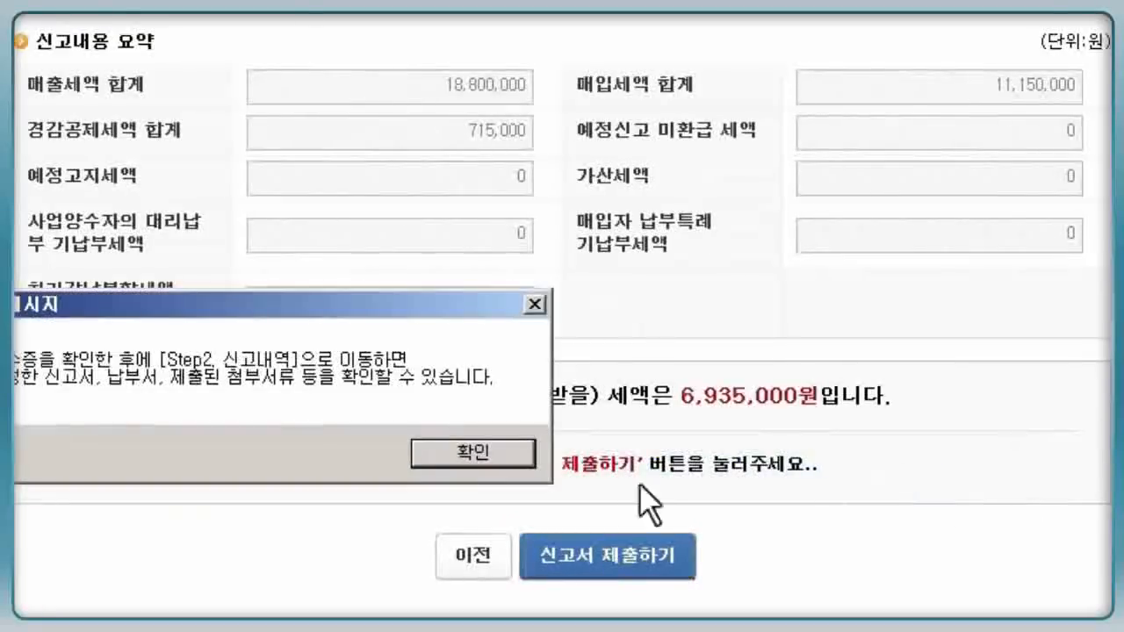
click(454, 455)
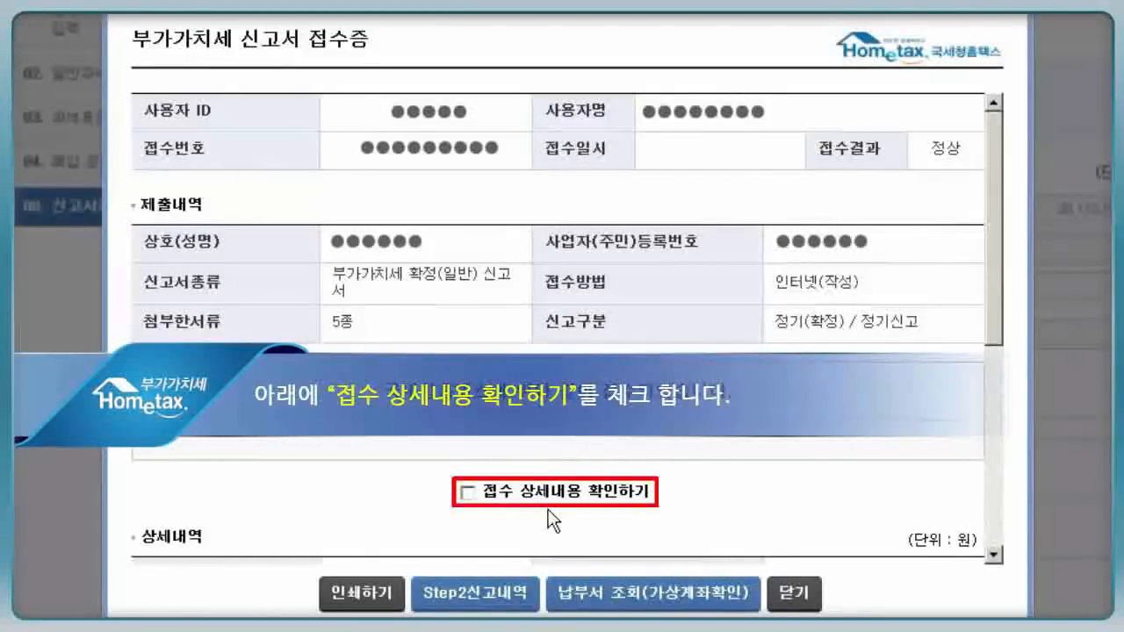
- Show the receipt's detailed filing information, mark it as confirmed (확인하였습니다) and go to the Step 2 filing history (신고내역)
click(467, 491)
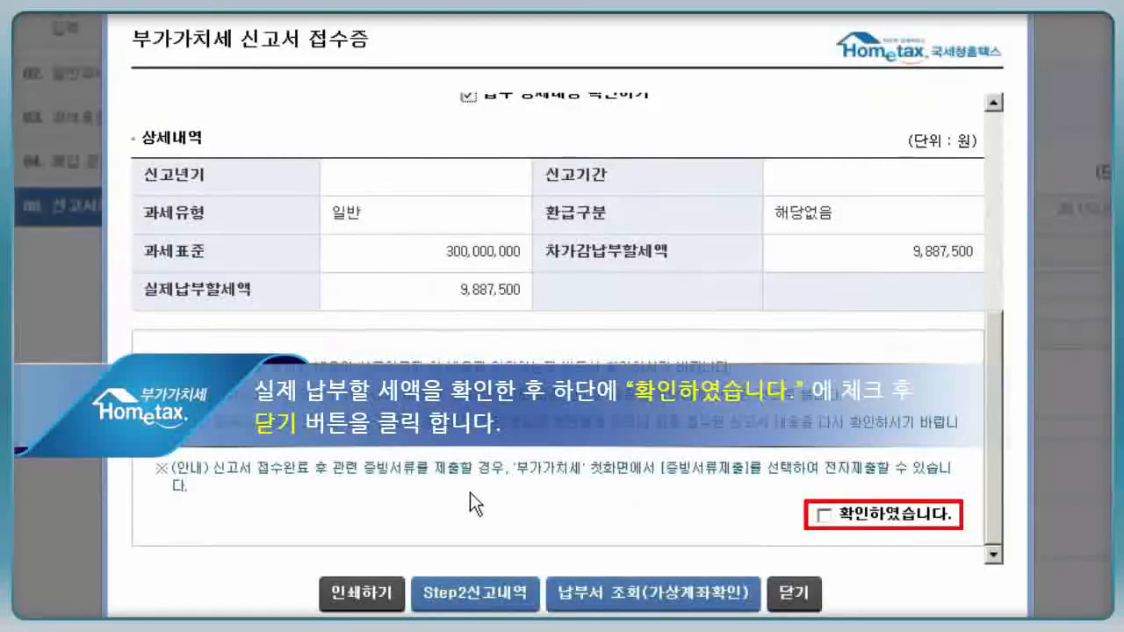
click(823, 516)
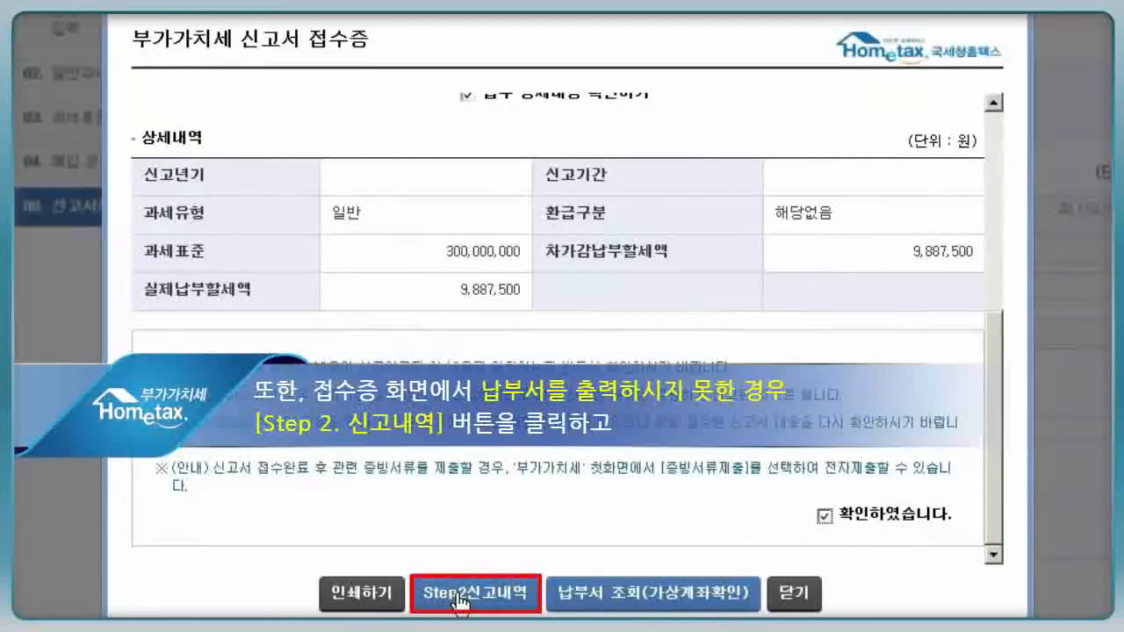
click(458, 597)
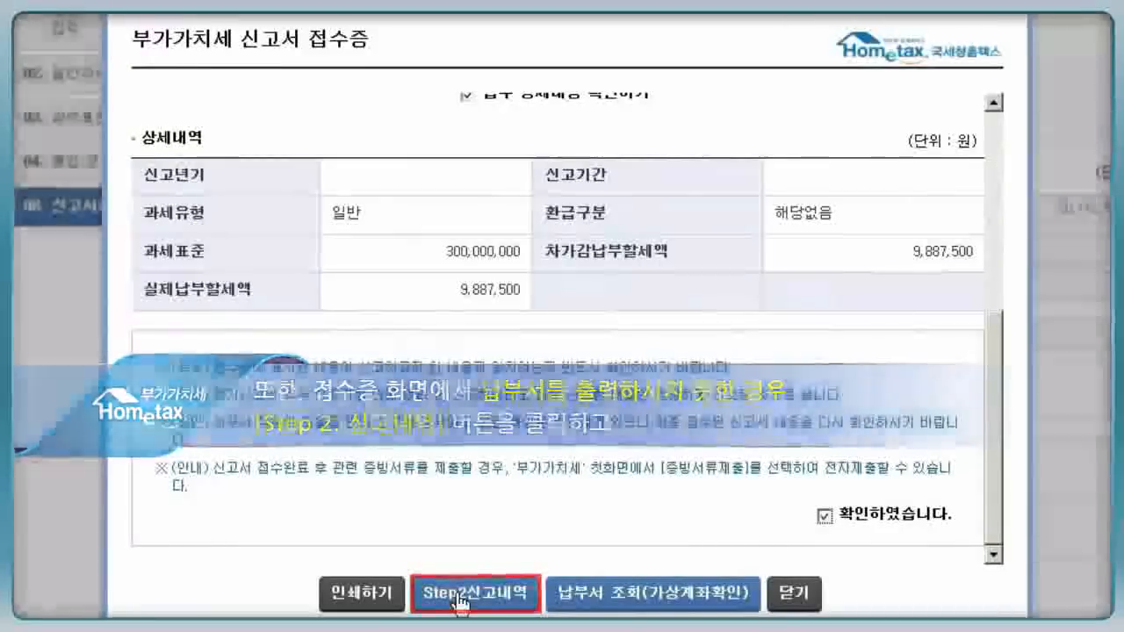